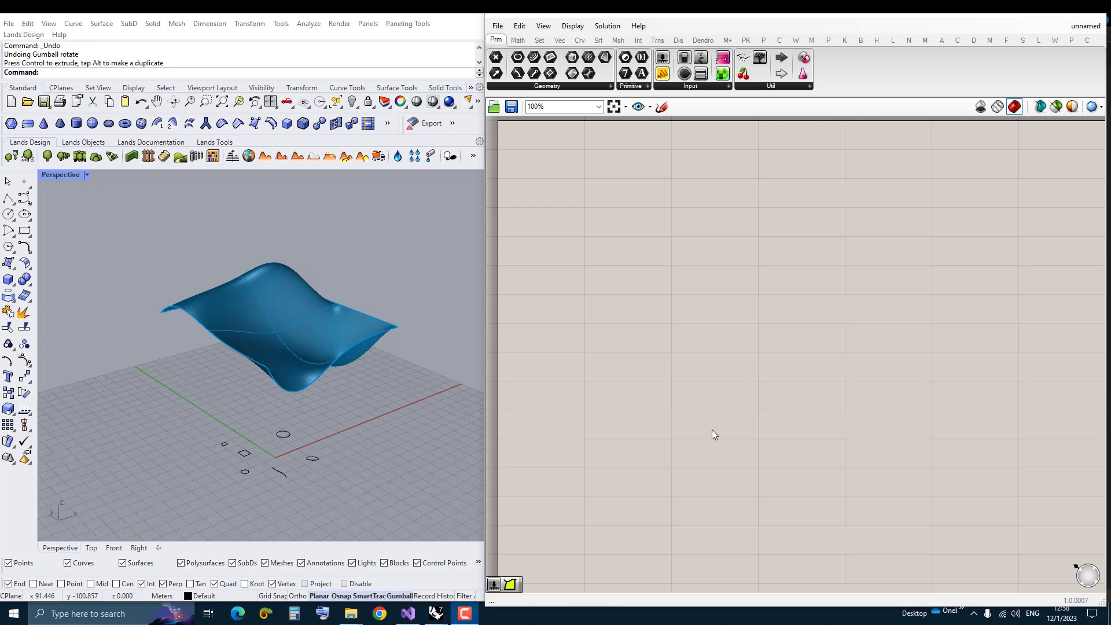
Orbit around the wavy surface and base curves to inspect the model from several sides.
{"action": "right_click_drag", "start_coordinate": [435, 400], "coordinate": [369, 388]}
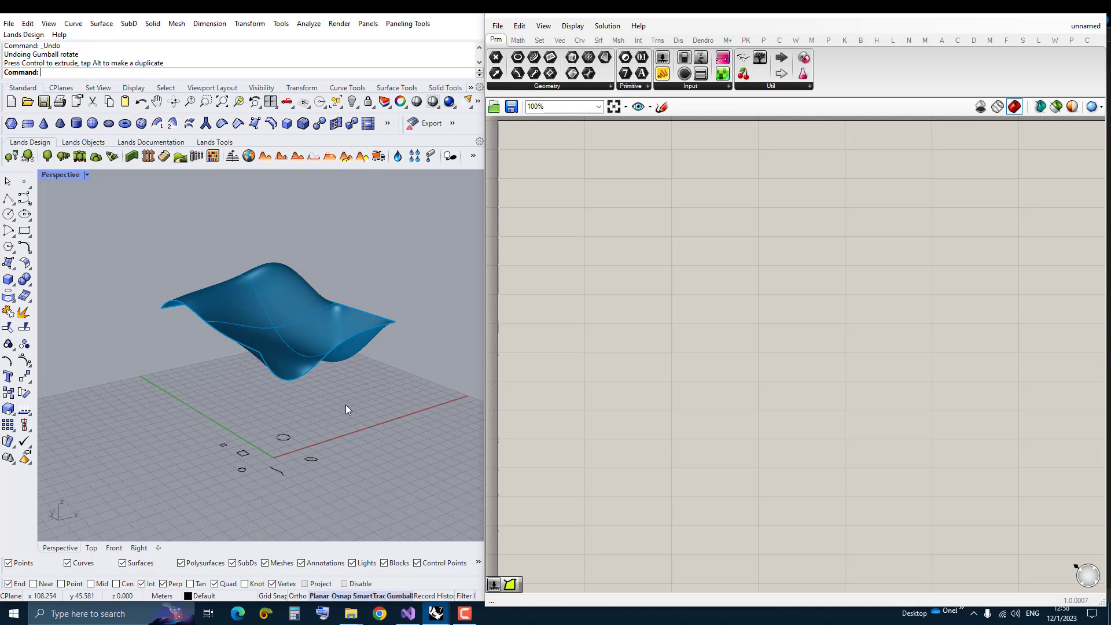
{"action": "right_click_drag", "start_coordinate": [369, 388], "coordinate": [352, 415]}
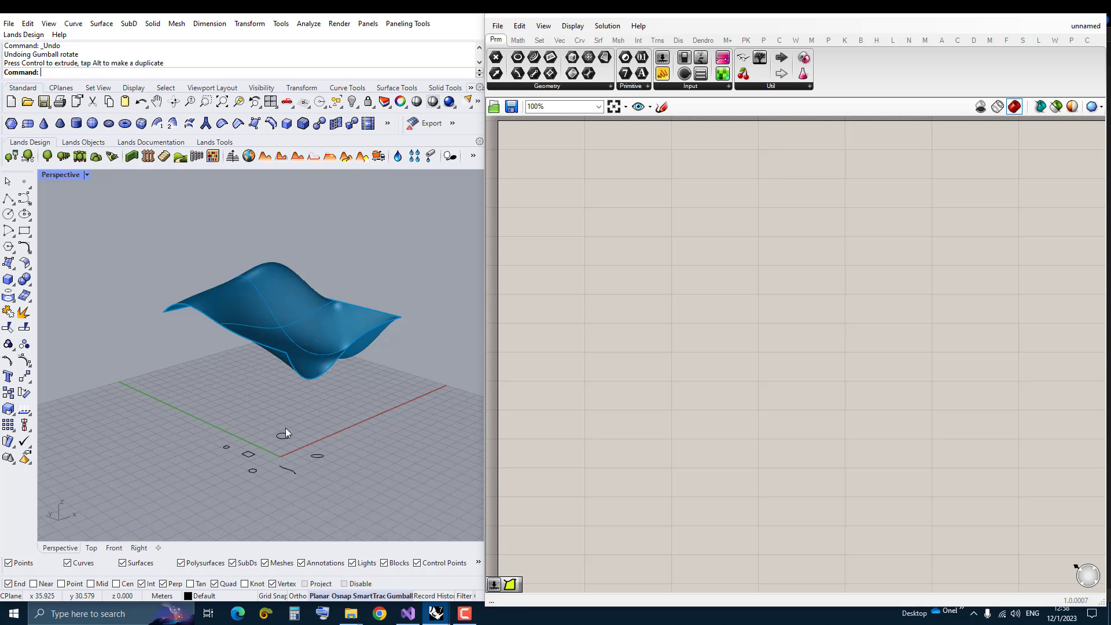
{"action": "mouse_move", "coordinate": [316, 482]}
{"action": "right_mouse_down"}
{"action": "mouse_move", "coordinate": [305, 384]}
{"action": "mouse_move", "coordinate": [310, 434]}
{"action": "right_mouse_up"}
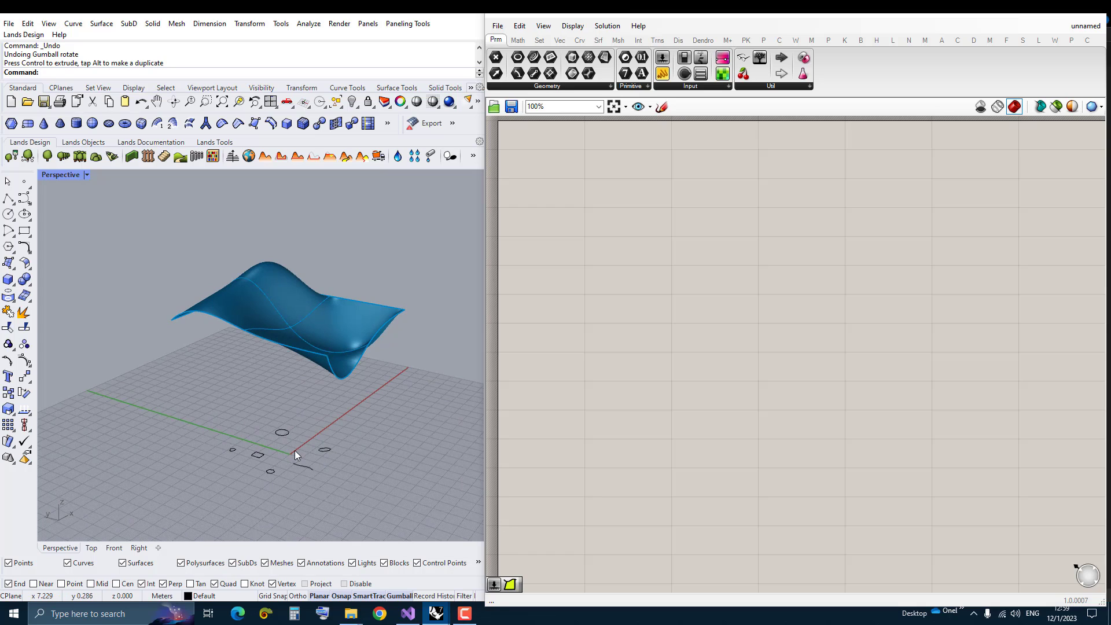
{"action": "right_click_drag", "start_coordinate": [295, 421], "coordinate": [313, 413]}
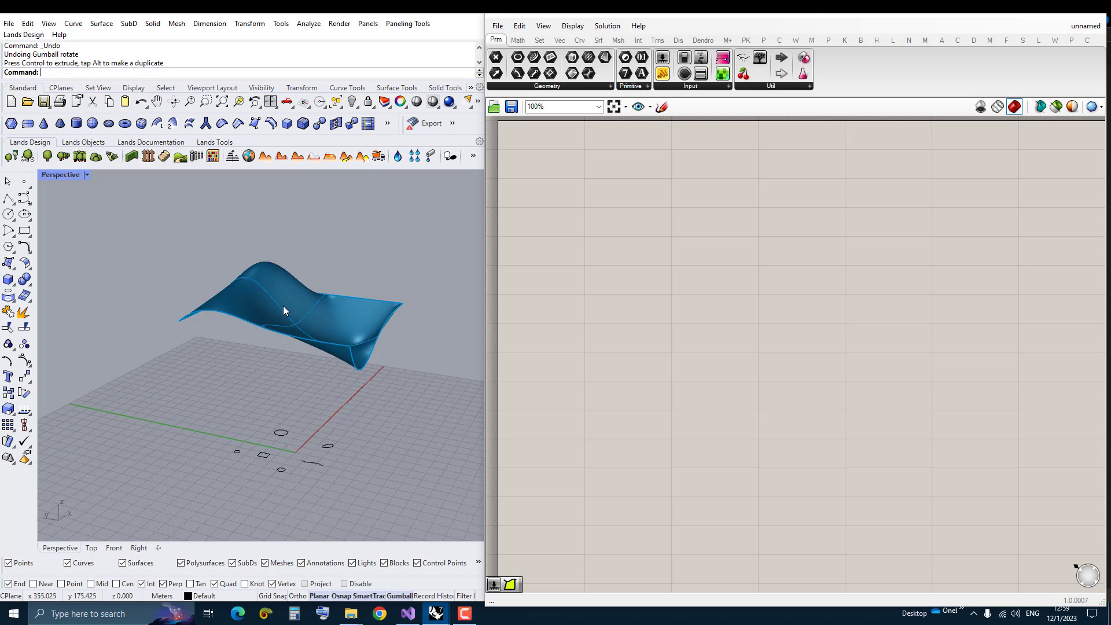
{"action": "right_click_drag", "start_coordinate": [287, 312], "coordinate": [269, 320]}
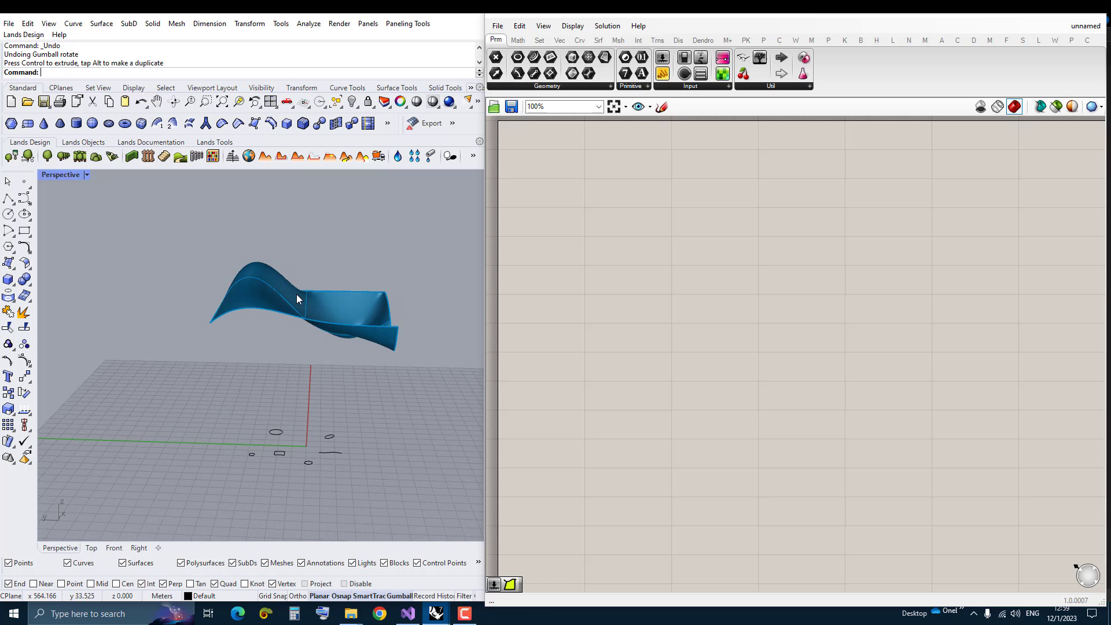
{"action": "right_click_drag", "start_coordinate": [368, 315], "coordinate": [268, 306]}
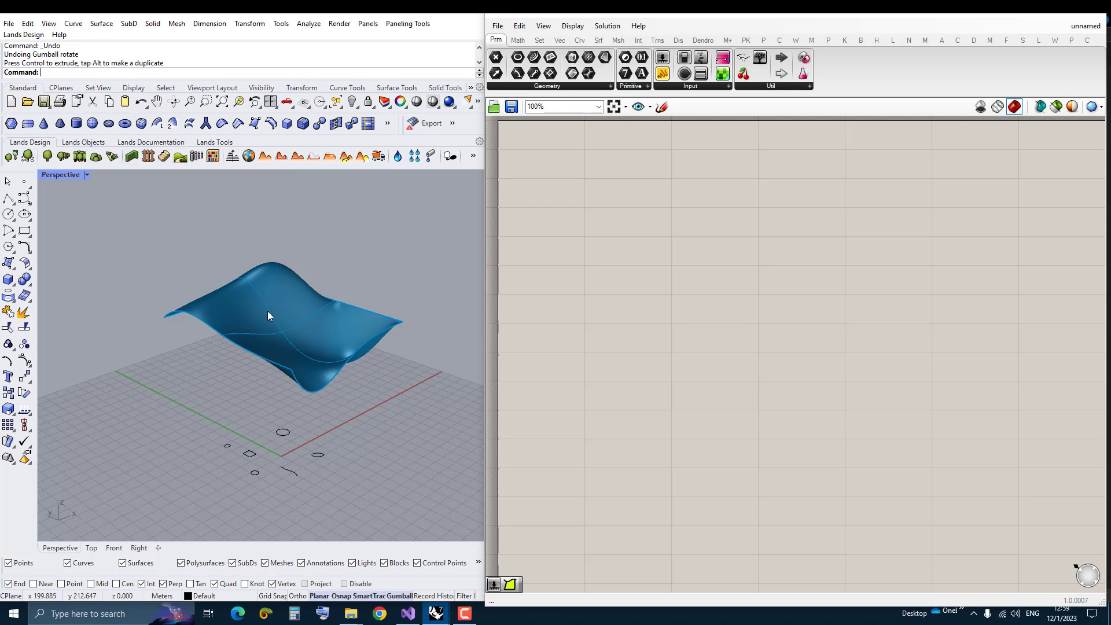
{"action": "mouse_move", "coordinate": [268, 311]}
{"action": "right_mouse_down"}
{"action": "mouse_move", "coordinate": [280, 317]}
{"action": "mouse_move", "coordinate": [267, 312]}
{"action": "right_mouse_up"}
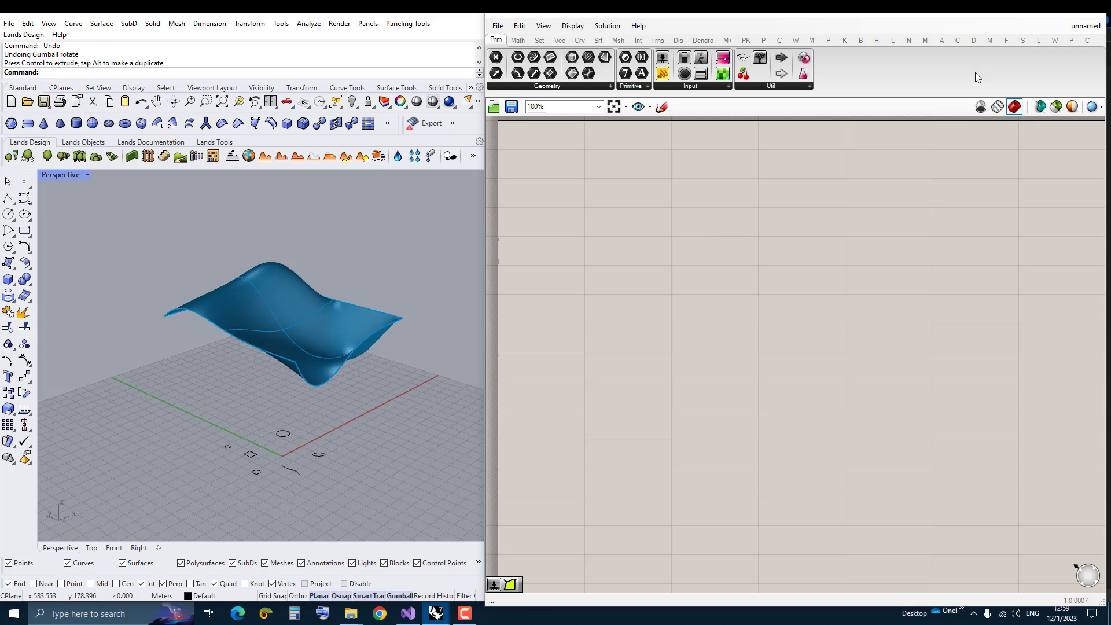
Place an Extrude To Surface component from the plugin's collection onto the canvas.
{"action": "left_click", "coordinate": [990, 42]}
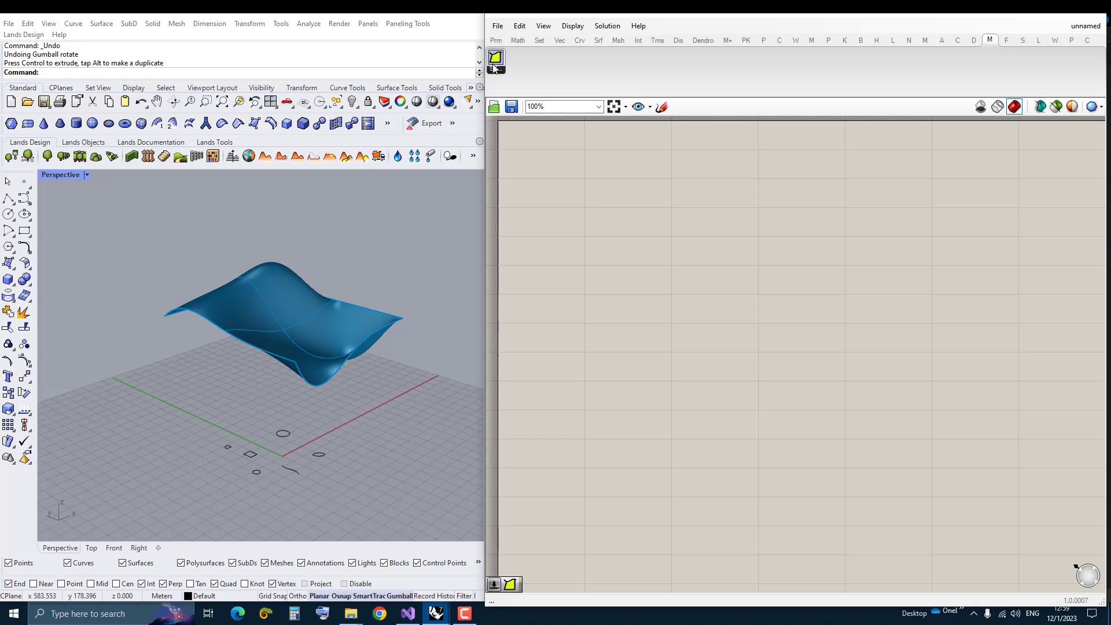
{"action": "left_click_drag", "start_coordinate": [497, 60], "coordinate": [723, 278]}
{"action": "left_click_drag", "start_coordinate": [810, 274], "coordinate": [810, 282]}
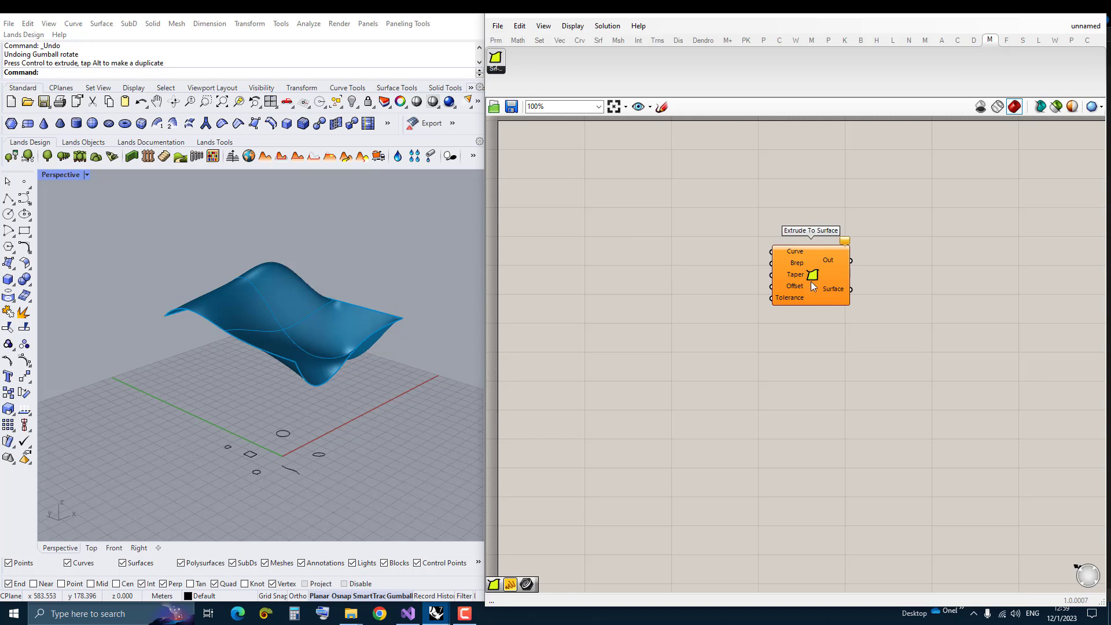
{"action": "scroll", "coordinate": [805, 336], "scroll_direction": "up", "scroll_amount": 1}
{"action": "left_click", "coordinate": [700, 286]}
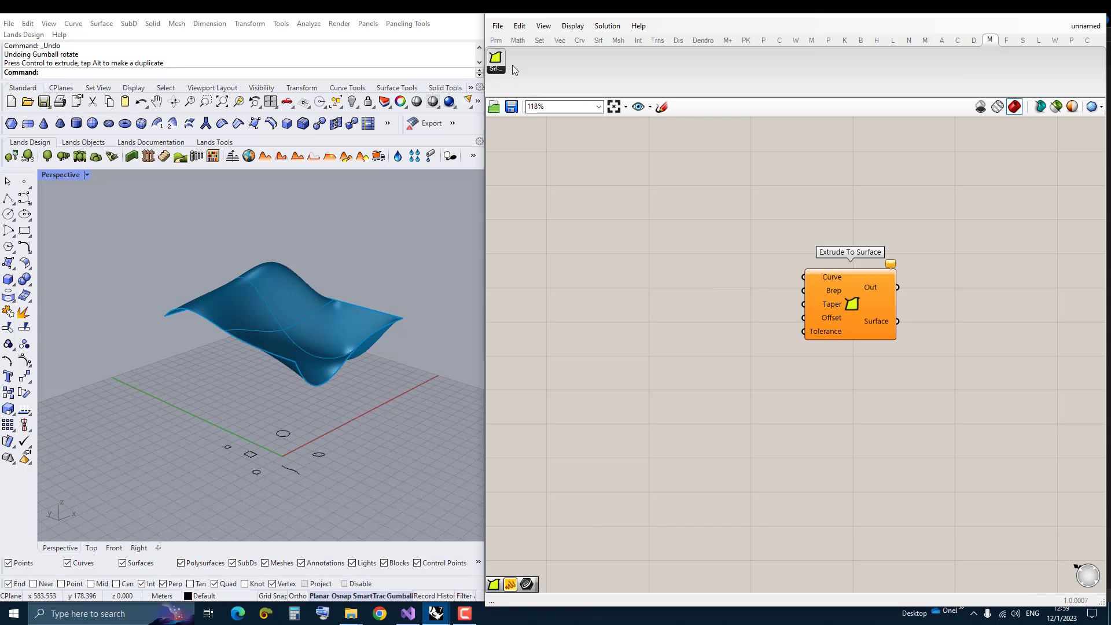
{"action": "left_click", "coordinate": [499, 42]}
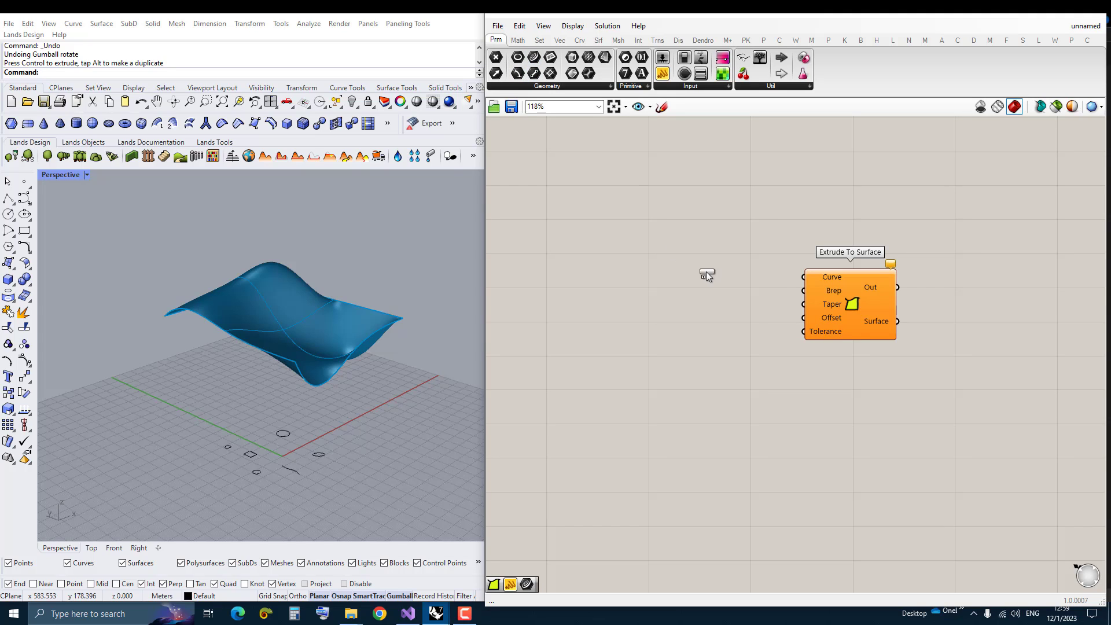
Reference all the base curves through a Curve parameter and feed them to the Curve input.
{"action": "left_click_drag", "start_coordinate": [705, 271], "coordinate": [722, 279]}
{"action": "right_click", "coordinate": [724, 280]}
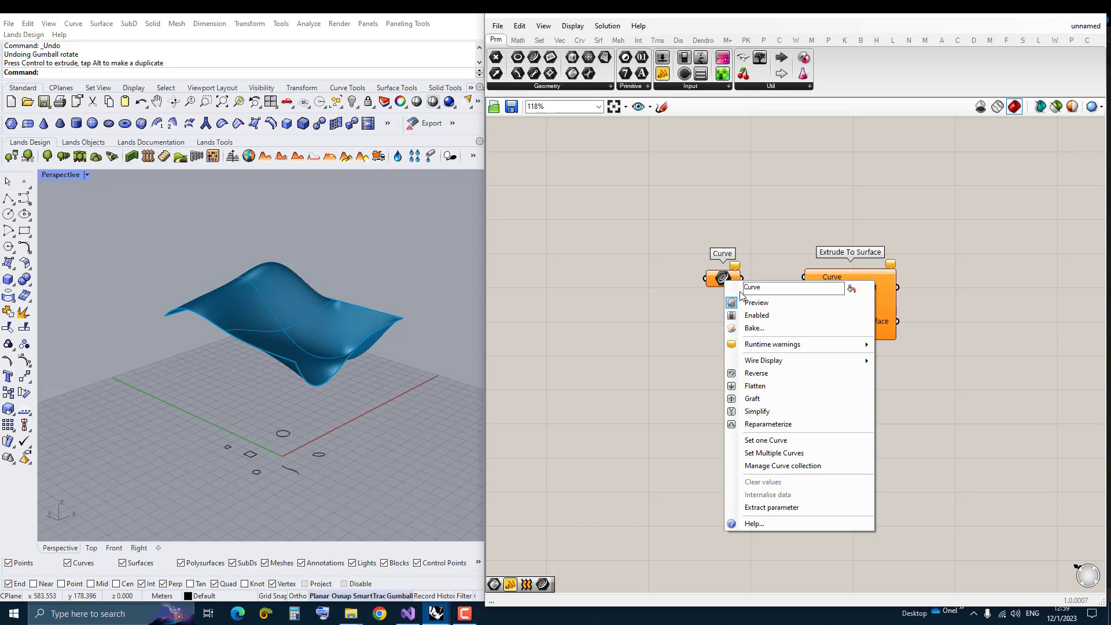
{"action": "left_click", "coordinate": [763, 454]}
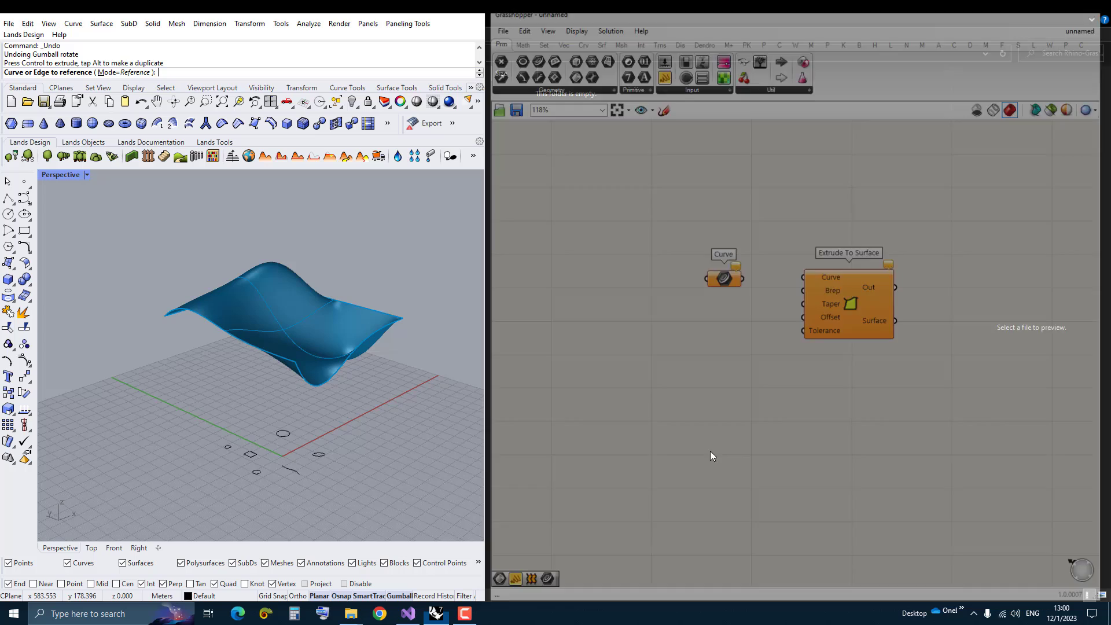
{"action": "left_click_drag", "start_coordinate": [376, 501], "coordinate": [153, 407]}
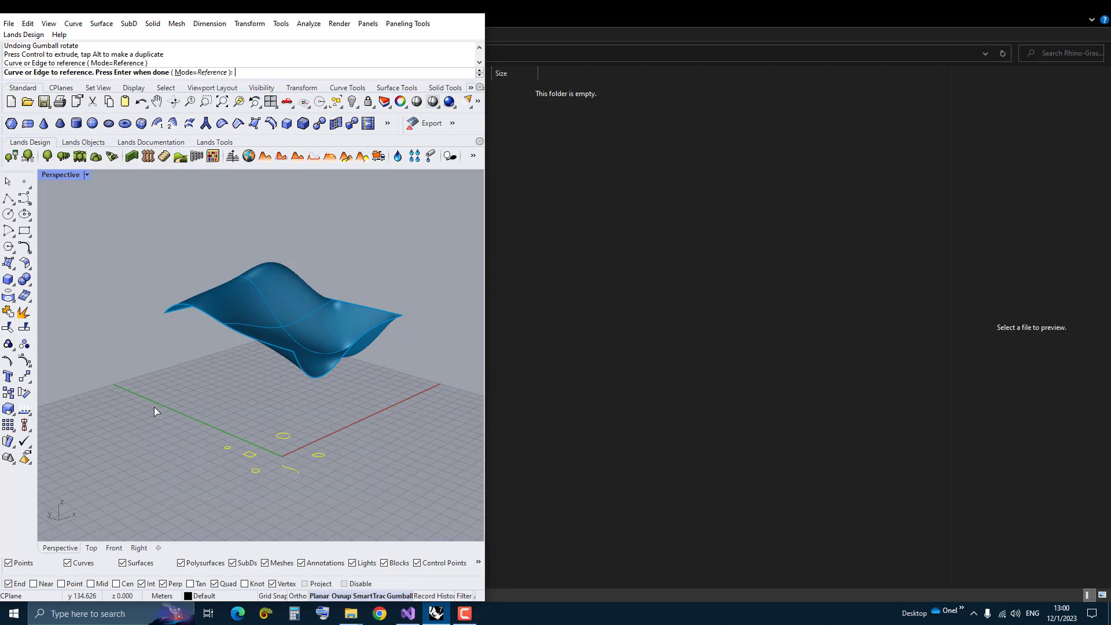
{"action": "key", "text": "Return"}
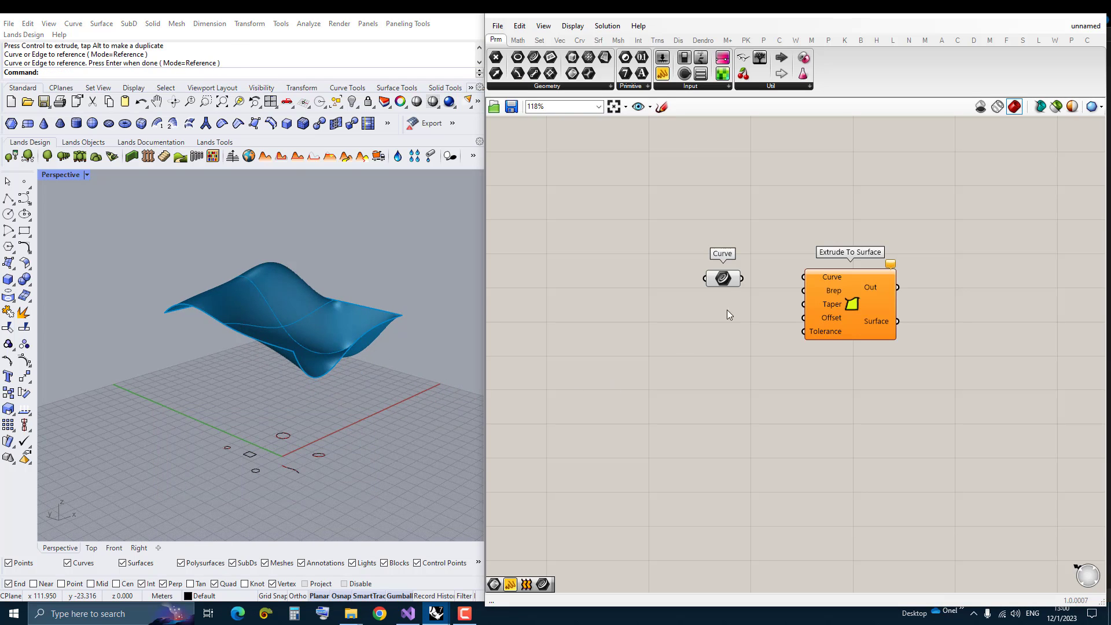
{"action": "left_click_drag", "start_coordinate": [741, 278], "coordinate": [804, 277]}
Reference the wavy surface through a Brep parameter wired to the Brep input, generating the red columns.
{"action": "left_click_drag", "start_coordinate": [572, 75], "coordinate": [724, 311]}
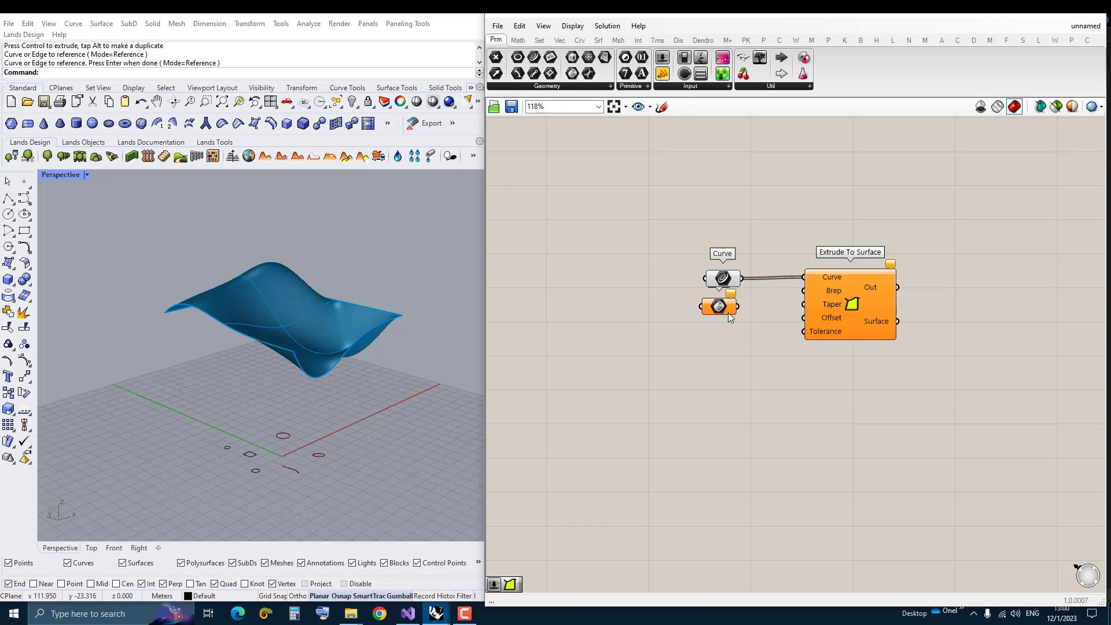
{"action": "left_click_drag", "start_coordinate": [738, 307], "coordinate": [804, 292]}
{"action": "right_click", "coordinate": [718, 308]}
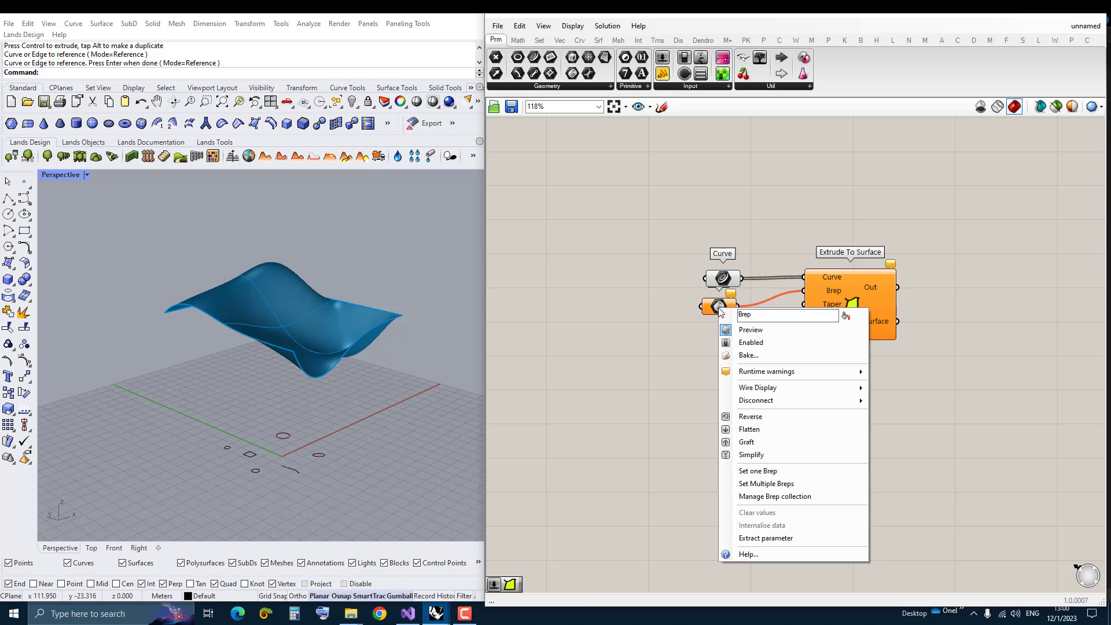
{"action": "left_click", "coordinate": [757, 470]}
{"action": "left_click", "coordinate": [330, 321]}
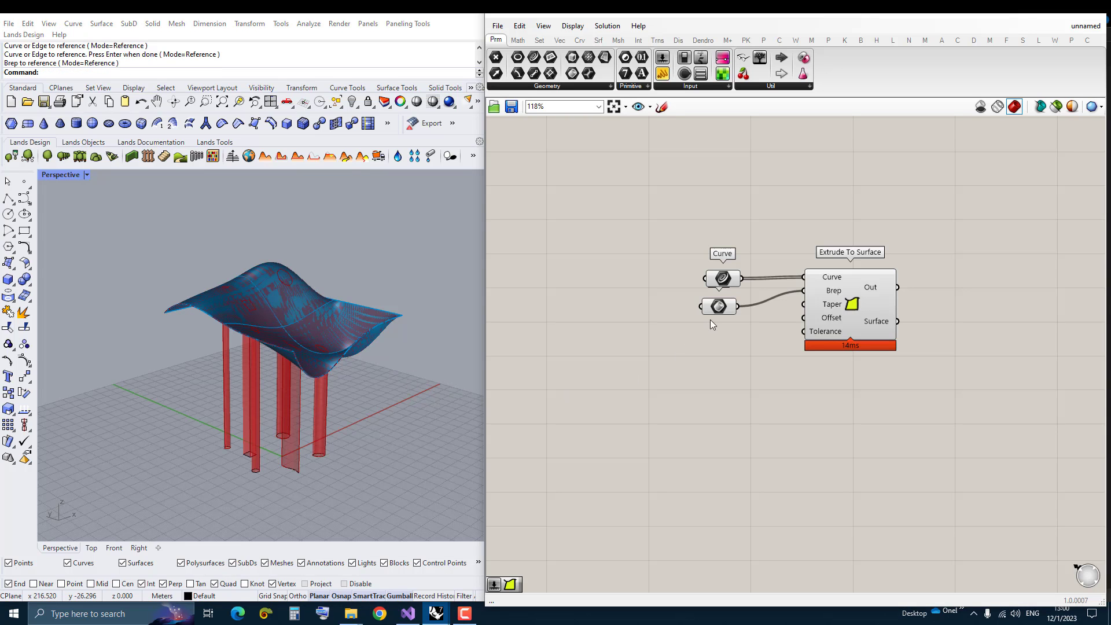
Turn off the Brep parameter's preview so the surface loses its red overlay.
{"action": "right_click", "coordinate": [721, 310]}
{"action": "left_click", "coordinate": [752, 327]}
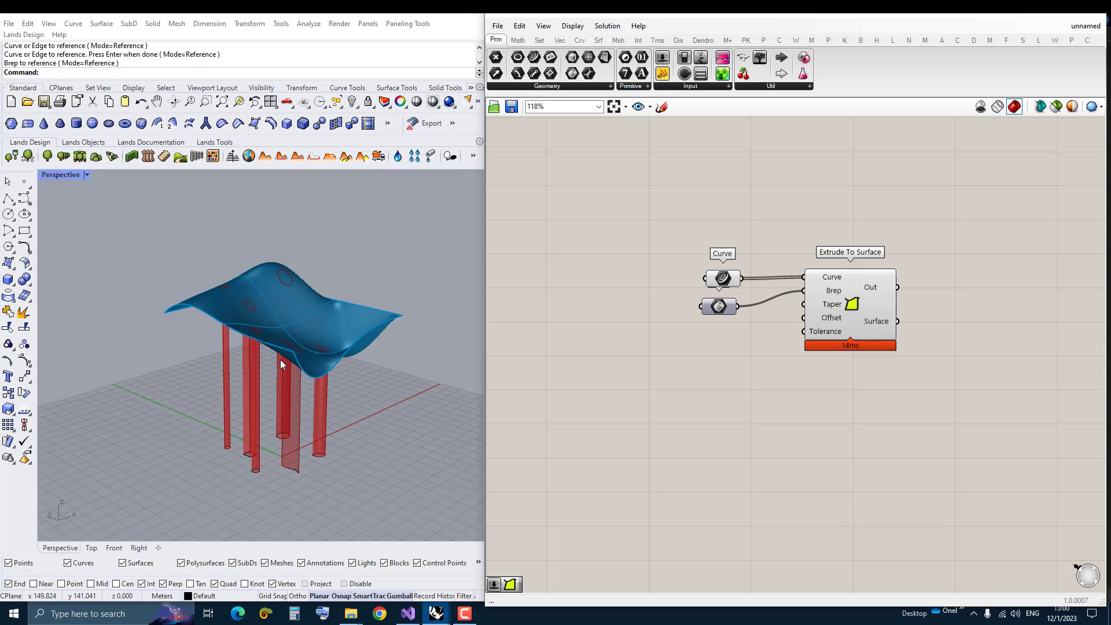
{"action": "mouse_move", "coordinate": [280, 359]}
{"action": "right_mouse_down"}
{"action": "mouse_move", "coordinate": [367, 341]}
{"action": "mouse_move", "coordinate": [307, 302]}
{"action": "mouse_move", "coordinate": [246, 324]}
{"action": "mouse_move", "coordinate": [243, 349]}
{"action": "mouse_move", "coordinate": [288, 257]}
{"action": "mouse_move", "coordinate": [345, 268]}
{"action": "mouse_move", "coordinate": [270, 265]}
{"action": "mouse_move", "coordinate": [269, 252]}
{"action": "mouse_move", "coordinate": [264, 299]}
{"action": "right_mouse_up"}
{"action": "scroll", "coordinate": [307, 303], "scroll_direction": "up", "scroll_amount": 3}
{"action": "scroll", "coordinate": [247, 324], "scroll_direction": "down", "scroll_amount": 3}
{"action": "scroll", "coordinate": [303, 273], "scroll_direction": "up", "scroll_amount": 2}
{"action": "scroll", "coordinate": [284, 260], "scroll_direction": "down", "scroll_amount": 3}
{"action": "scroll", "coordinate": [267, 298], "scroll_direction": "up", "scroll_amount": 3}
{"action": "scroll", "coordinate": [257, 298], "scroll_direction": "down", "scroll_amount": 3}
Hide the wavy surface to inspect the column tops, then undo to restore it.
{"action": "left_click", "coordinate": [282, 277]}
{"action": "middle_click", "coordinate": [282, 282]}
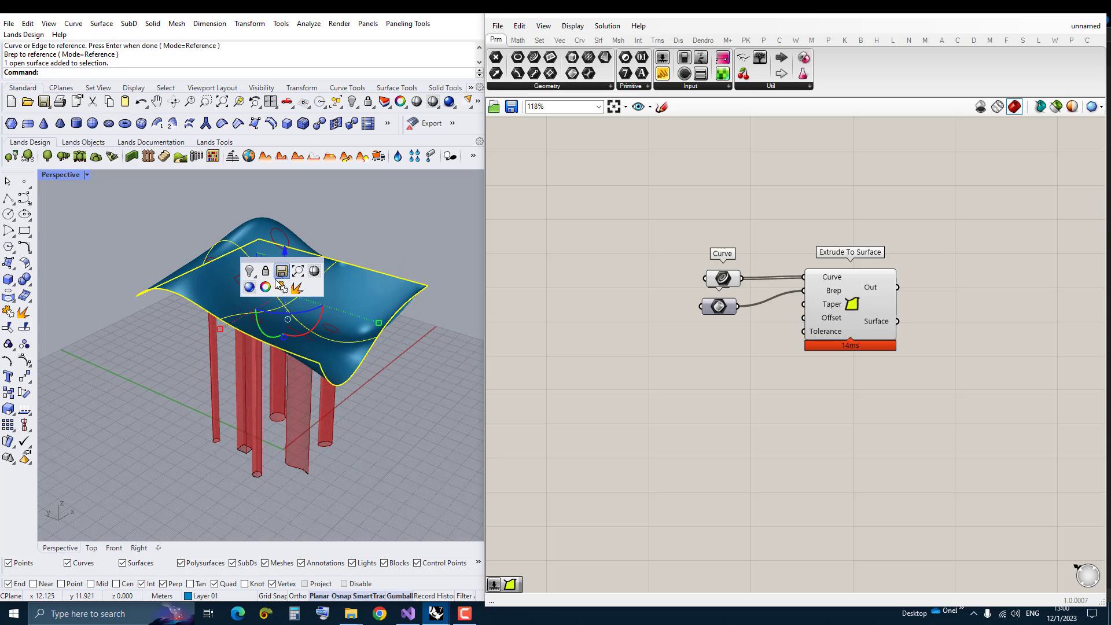
{"action": "left_click", "coordinate": [255, 277]}
{"action": "scroll", "coordinate": [255, 277], "scroll_direction": "up", "scroll_amount": 2}
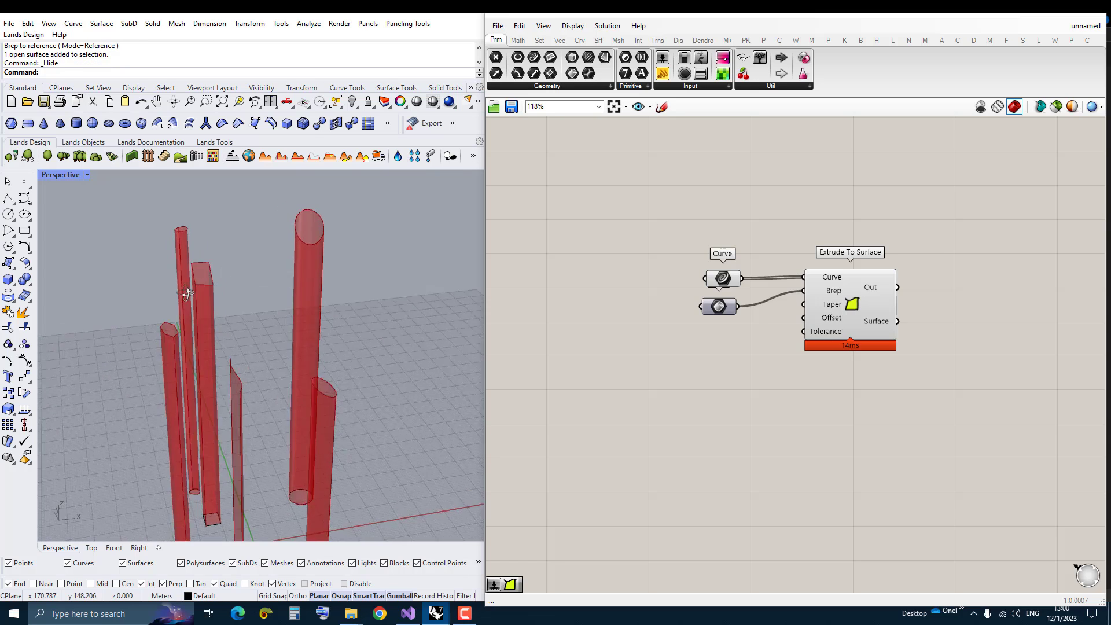
{"action": "right_click_drag", "start_coordinate": [262, 294], "coordinate": [263, 276]}
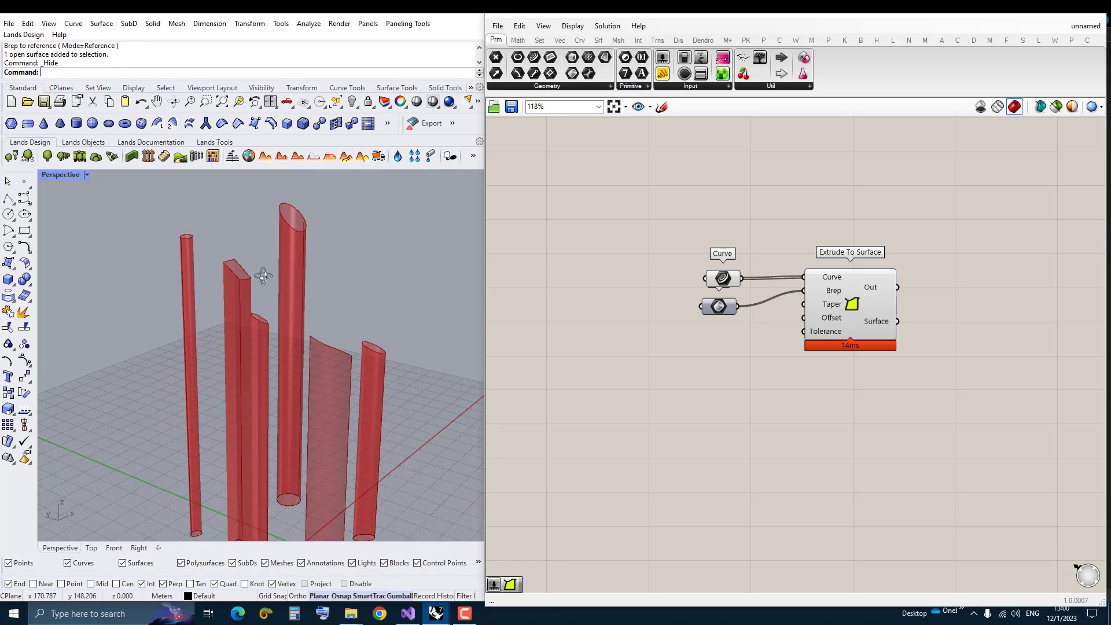
{"action": "key", "text": "ctrl+z"}
Lift the wavy surface higher above the columns with the gumball Z arrow.
{"action": "left_click", "coordinate": [275, 300]}
{"action": "scroll", "coordinate": [291, 354], "scroll_direction": "down", "scroll_amount": 3}
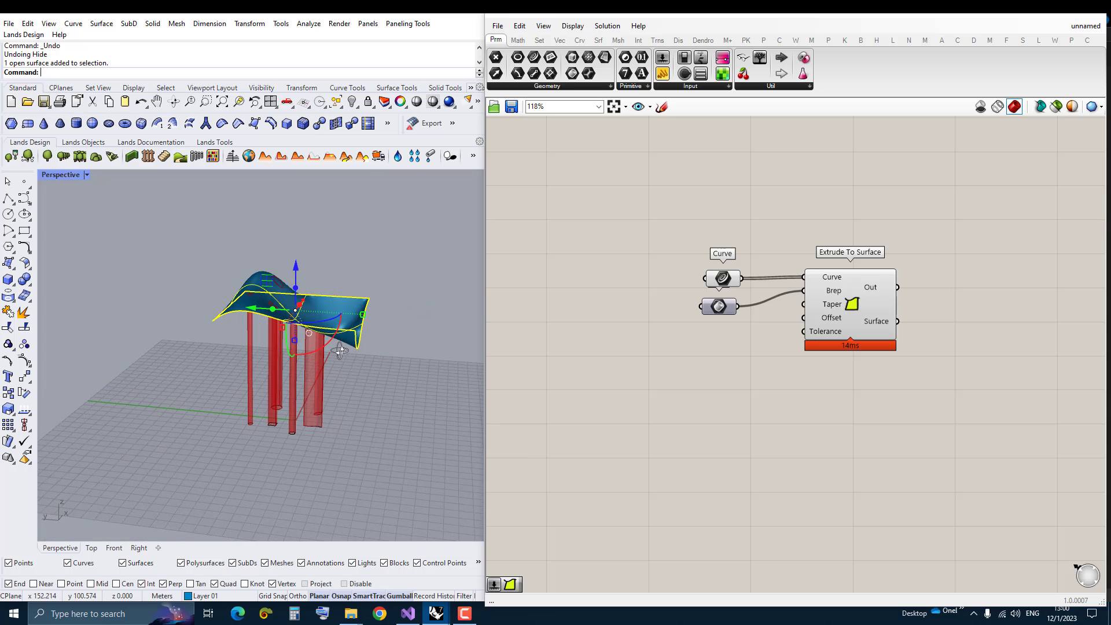
{"action": "key", "text": "Escape"}
{"action": "left_click", "coordinate": [286, 289]}
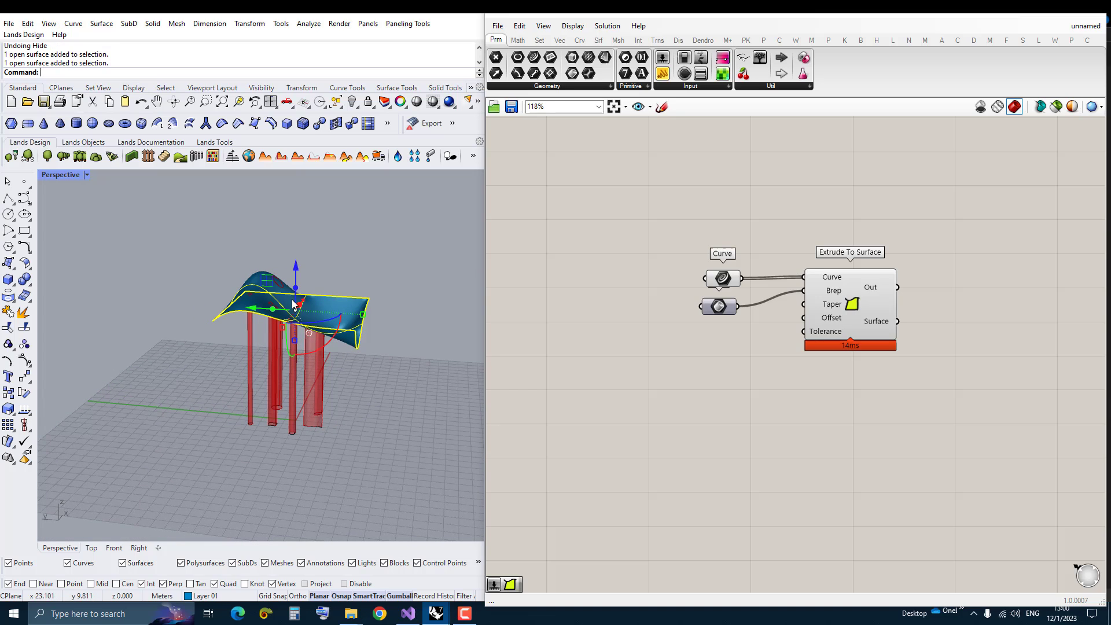
{"action": "mouse_move", "coordinate": [296, 271]}
{"action": "left_mouse_down"}
{"action": "mouse_move", "coordinate": [286, 280]}
{"action": "mouse_move", "coordinate": [310, 318]}
{"action": "mouse_move", "coordinate": [272, 368]}
{"action": "left_mouse_up"}
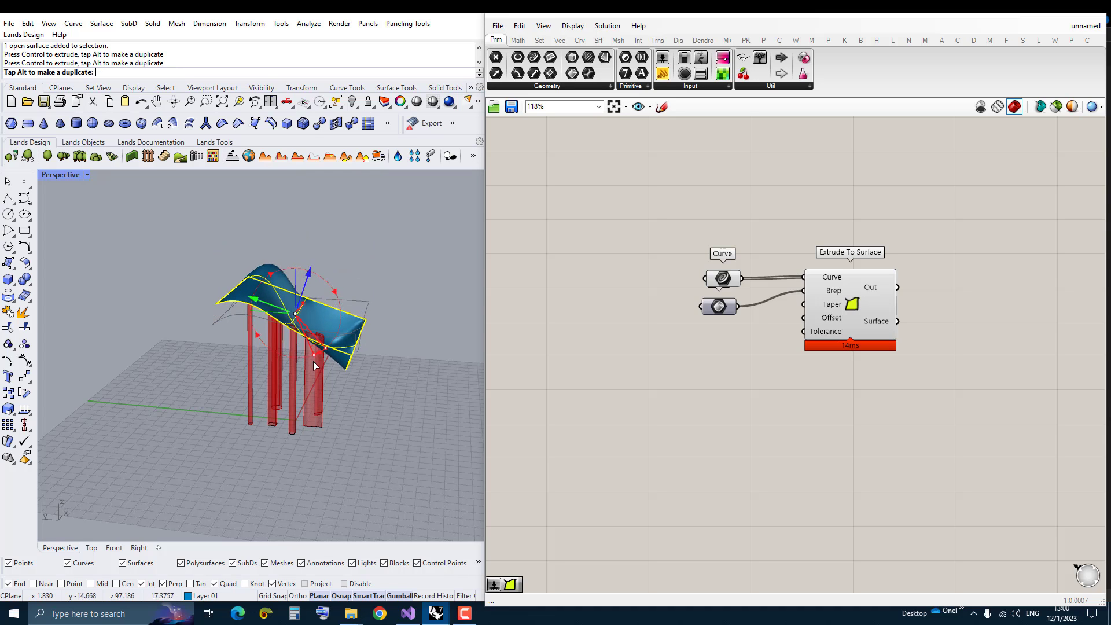
Tilt the surface with the gumball arc as a trial, then undo the rotation.
{"action": "mouse_move", "coordinate": [272, 368]}
{"action": "right_mouse_down"}
{"action": "mouse_move", "coordinate": [295, 309]}
{"action": "mouse_move", "coordinate": [214, 323]}
{"action": "mouse_move", "coordinate": [289, 275]}
{"action": "right_mouse_up"}
{"action": "scroll", "coordinate": [295, 309], "scroll_direction": "up", "scroll_amount": 4}
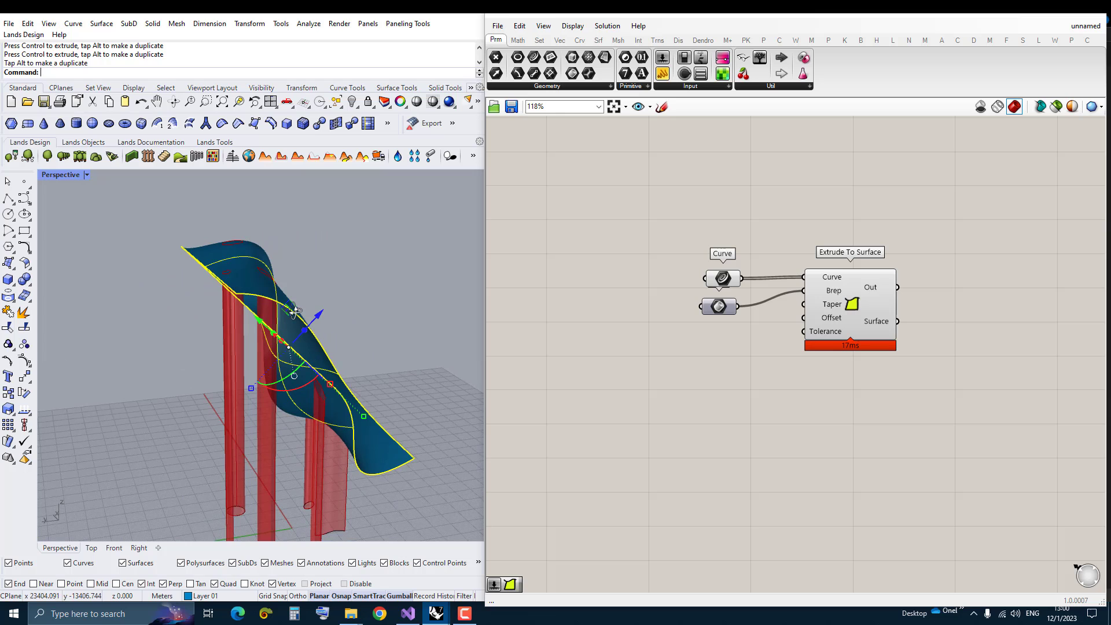
{"action": "scroll", "coordinate": [289, 276], "scroll_direction": "down", "scroll_amount": 3}
{"action": "key", "text": "ctrl+z"}
{"action": "mouse_move", "coordinate": [325, 319]}
{"action": "right_mouse_down"}
{"action": "mouse_move", "coordinate": [269, 333]}
{"action": "mouse_move", "coordinate": [249, 276]}
{"action": "right_mouse_up"}
Show the surface control points and test-pull one point down, then undo the move.
{"action": "key", "text": "F10"}
{"action": "scroll", "coordinate": [250, 276], "scroll_direction": "down", "scroll_amount": 2}
{"action": "left_click_drag", "start_coordinate": [211, 218], "coordinate": [224, 240]}
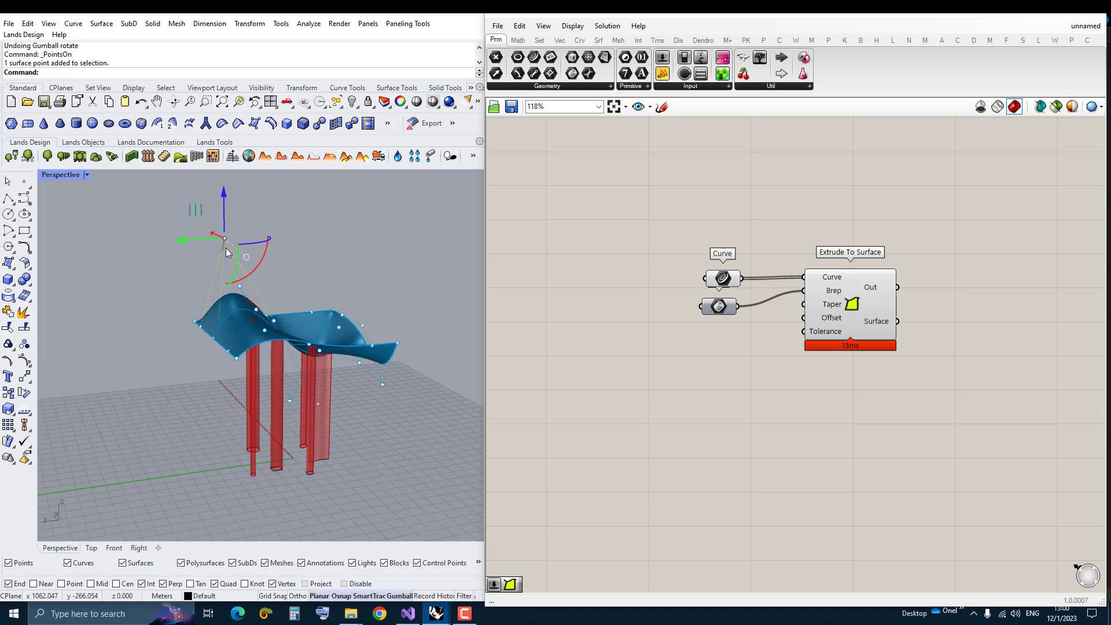
{"action": "left_click_drag", "start_coordinate": [225, 202], "coordinate": [224, 394]}
{"action": "key", "text": "ctrl+z"}
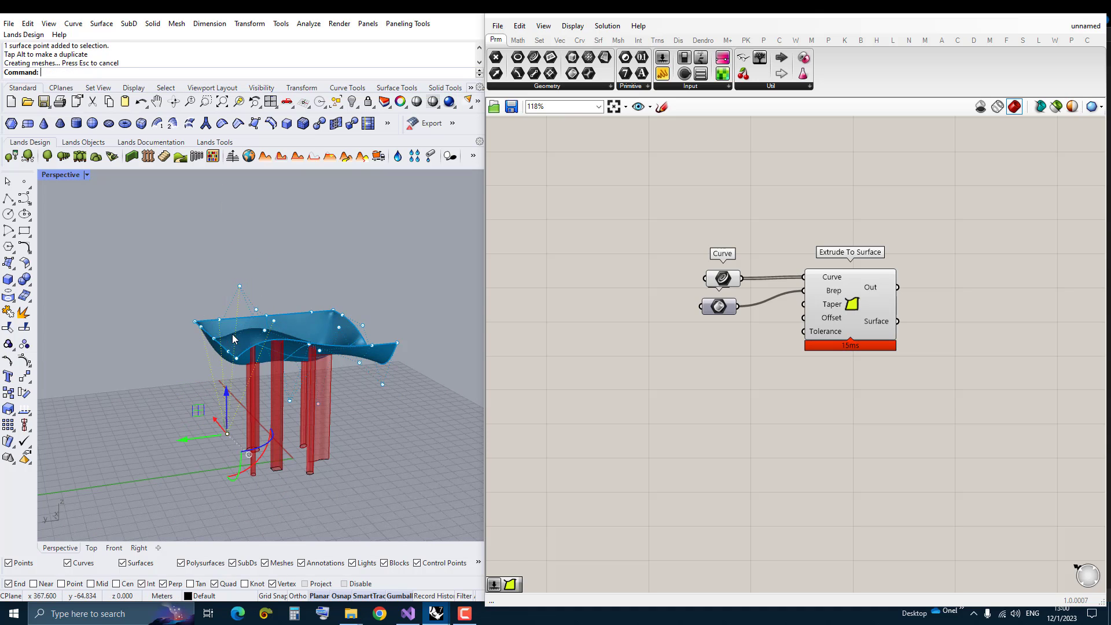
{"action": "mouse_move", "coordinate": [203, 402]}
{"action": "right_mouse_down"}
{"action": "mouse_move", "coordinate": [234, 375]}
{"action": "mouse_move", "coordinate": [373, 336]}
{"action": "mouse_move", "coordinate": [233, 301]}
{"action": "right_mouse_up"}
{"action": "scroll", "coordinate": [235, 375], "scroll_direction": "up", "scroll_amount": 3}
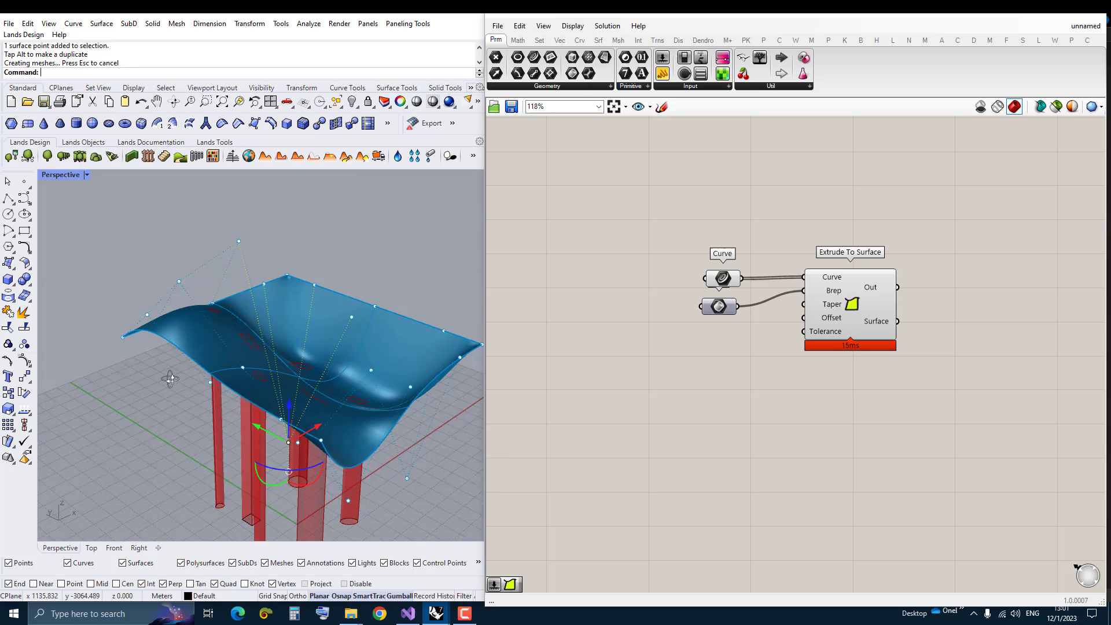
Pull a central control point down into a deep funnel dip and hide the control points again.
{"action": "left_click", "coordinate": [292, 330]}
{"action": "left_click_drag", "start_coordinate": [291, 343], "coordinate": [289, 389]}
{"action": "scroll", "coordinate": [289, 382], "scroll_direction": "up", "scroll_amount": 3}
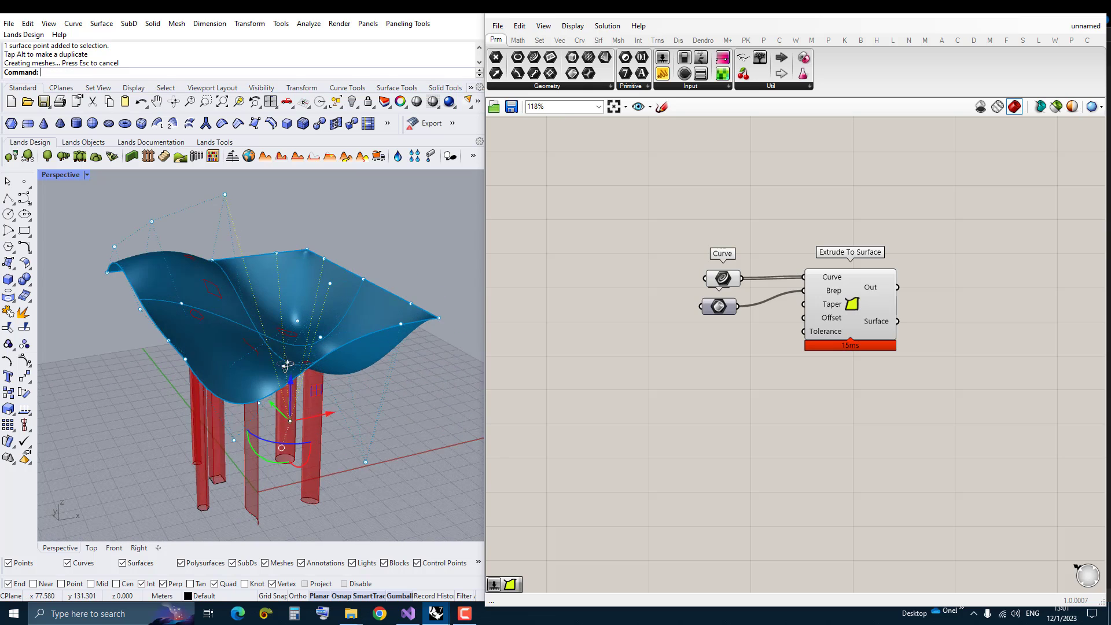
{"action": "right_click_drag", "start_coordinate": [289, 383], "coordinate": [287, 351]}
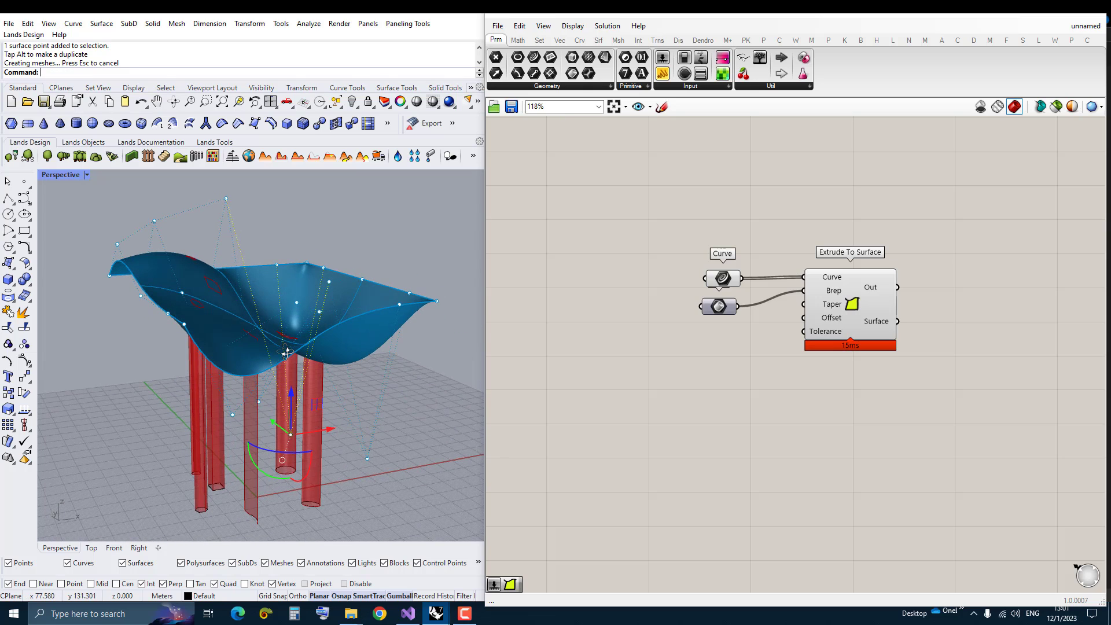
{"action": "left_click", "coordinate": [24, 359]}
{"action": "key", "text": "Return"}
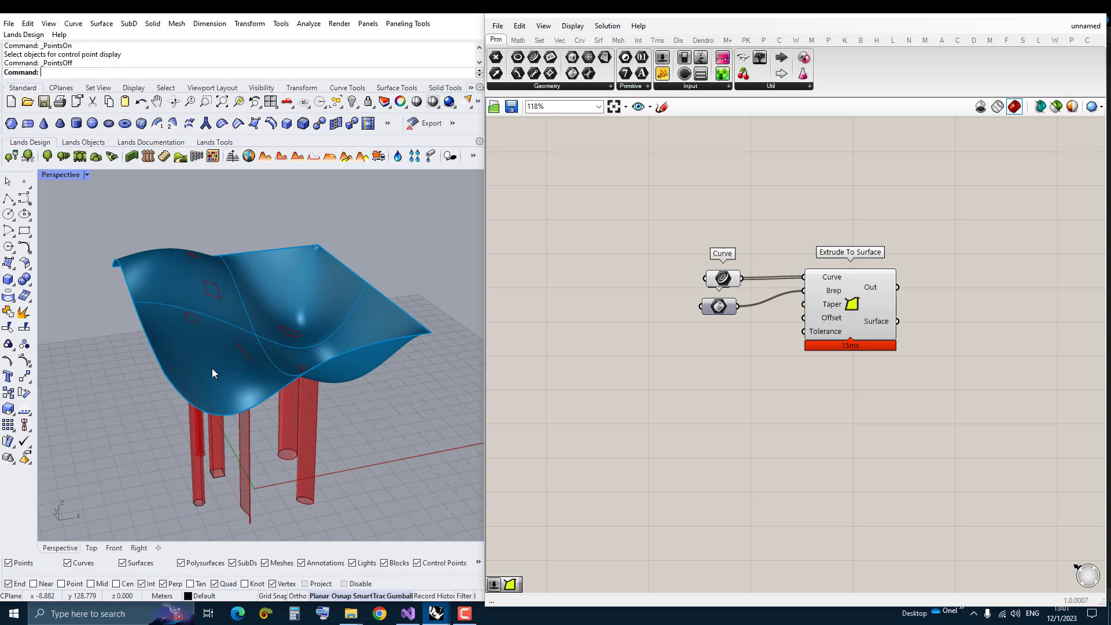
Rearrange the Curve and Brep parameters and add a Number Slider to the canvas.
{"action": "left_click_drag", "start_coordinate": [722, 277], "coordinate": [698, 259]}
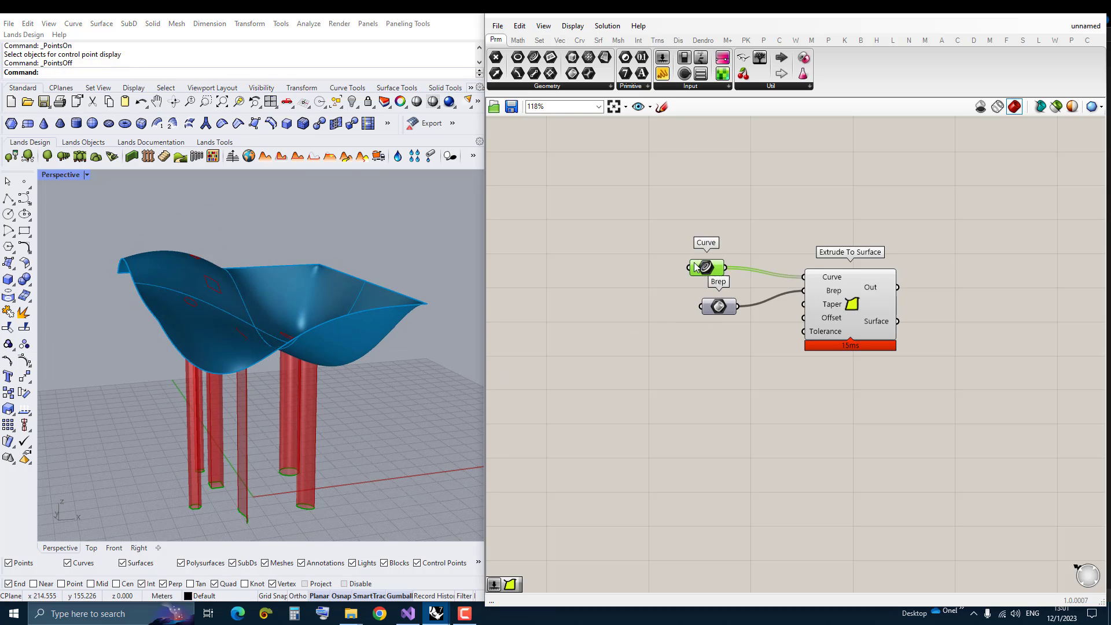
{"action": "left_click_drag", "start_coordinate": [719, 306], "coordinate": [694, 286]}
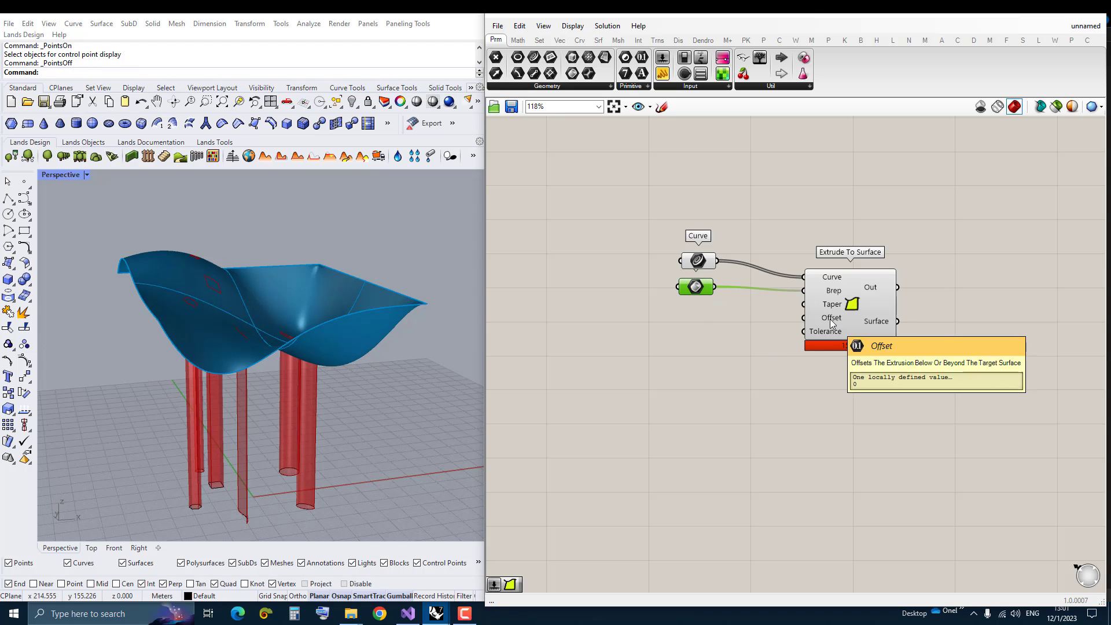
{"action": "double_click", "coordinate": [621, 348]}
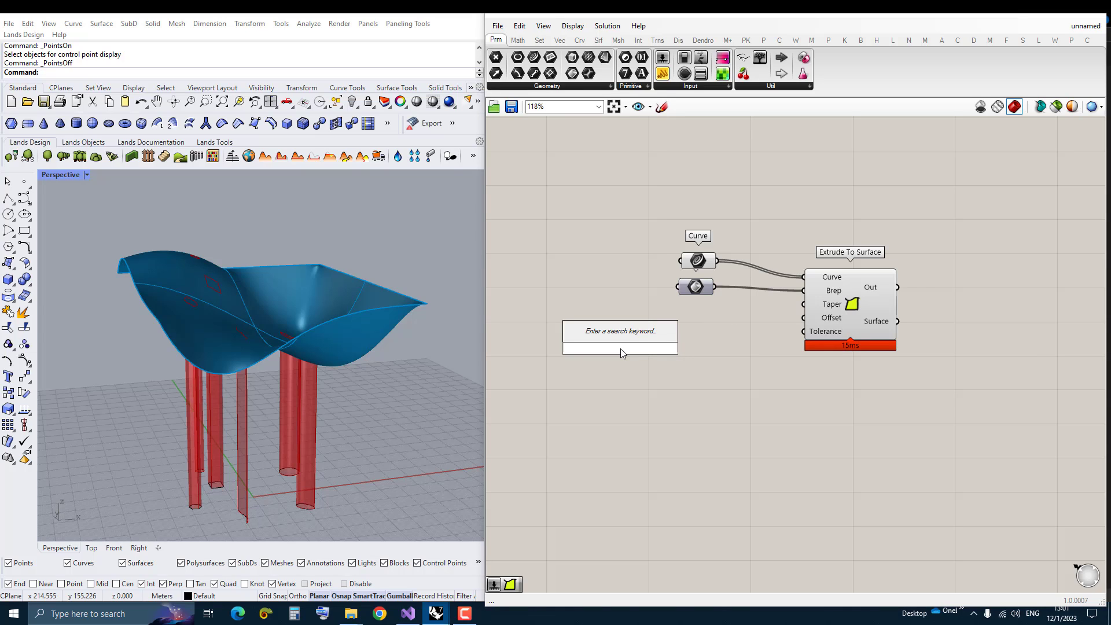
{"action": "type", "text": "-"}
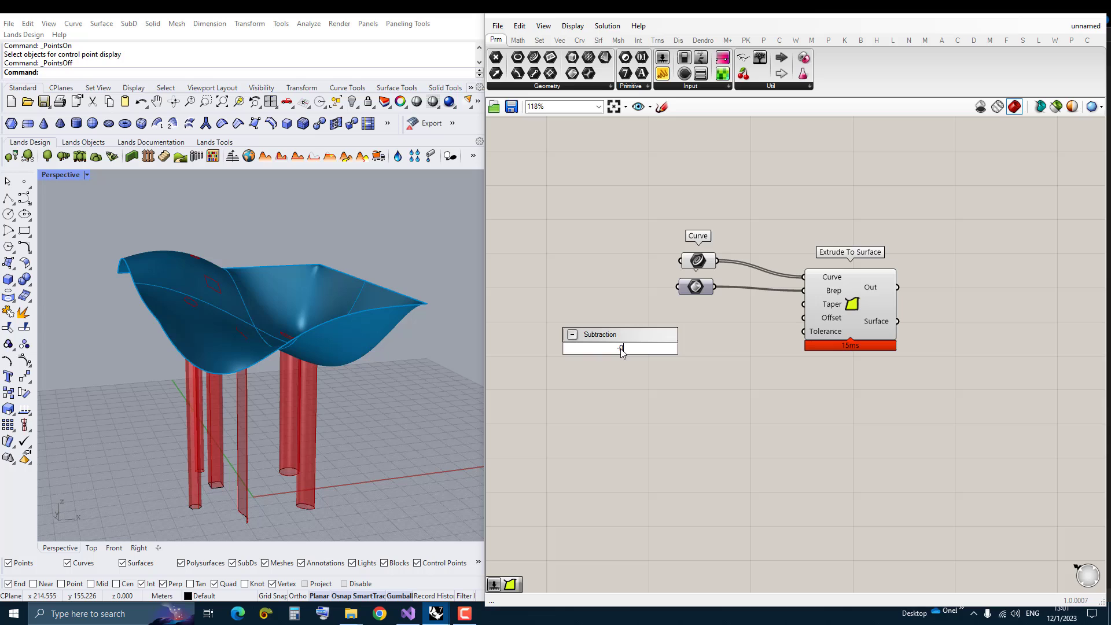
{"action": "type", "text": "50.000"}
{"action": "type", "text": "<50"}
{"action": "key", "text": "Return"}
Set the slider to 0 and wire it to the Offset input of Extrude To Surface.
{"action": "double_click", "coordinate": [633, 352]}
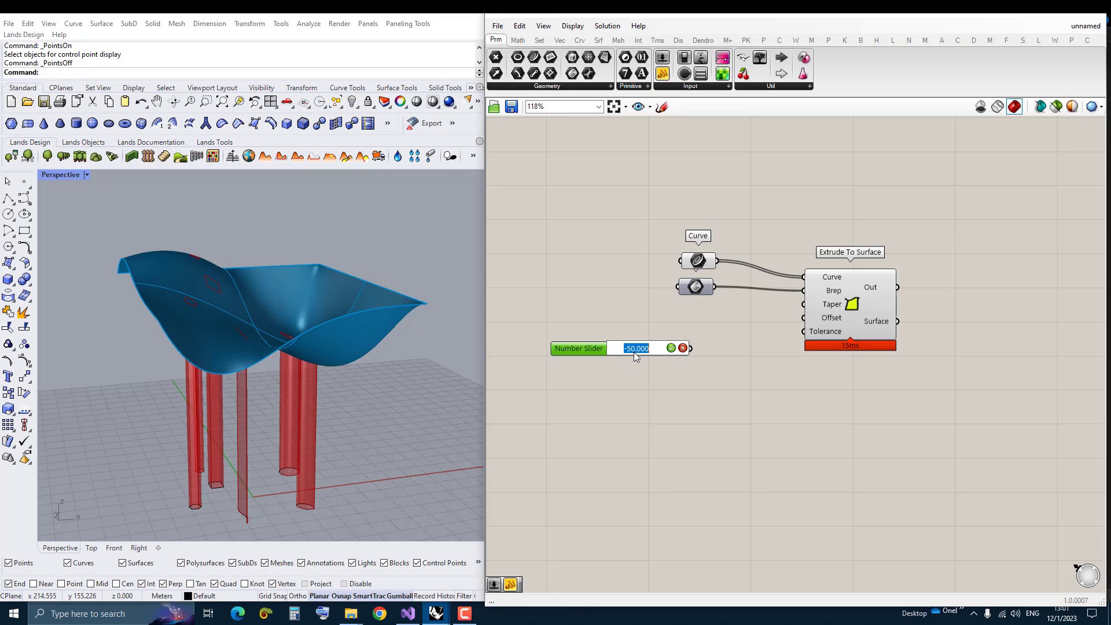
{"action": "type", "text": "0"}
{"action": "key", "text": "Return"}
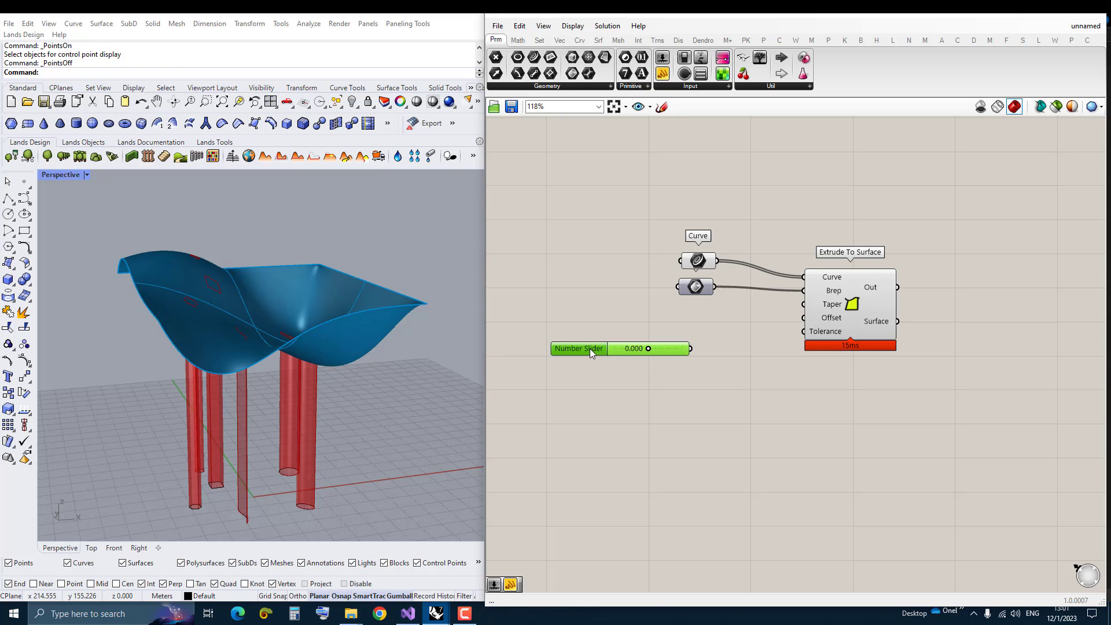
{"action": "left_click_drag", "start_coordinate": [589, 348], "coordinate": [612, 338]}
{"action": "left_click_drag", "start_coordinate": [713, 338], "coordinate": [804, 318]}
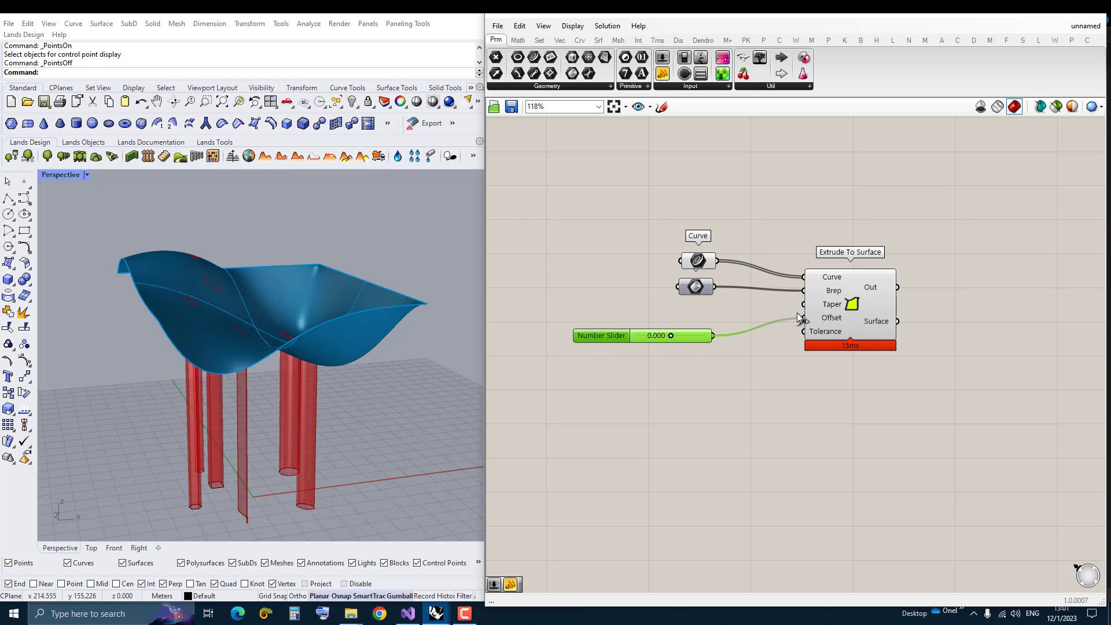
Raise the offset slider to about 8 and orbit to see the columns extend past the surface.
{"action": "right_click_drag", "start_coordinate": [384, 340], "coordinate": [384, 354]}
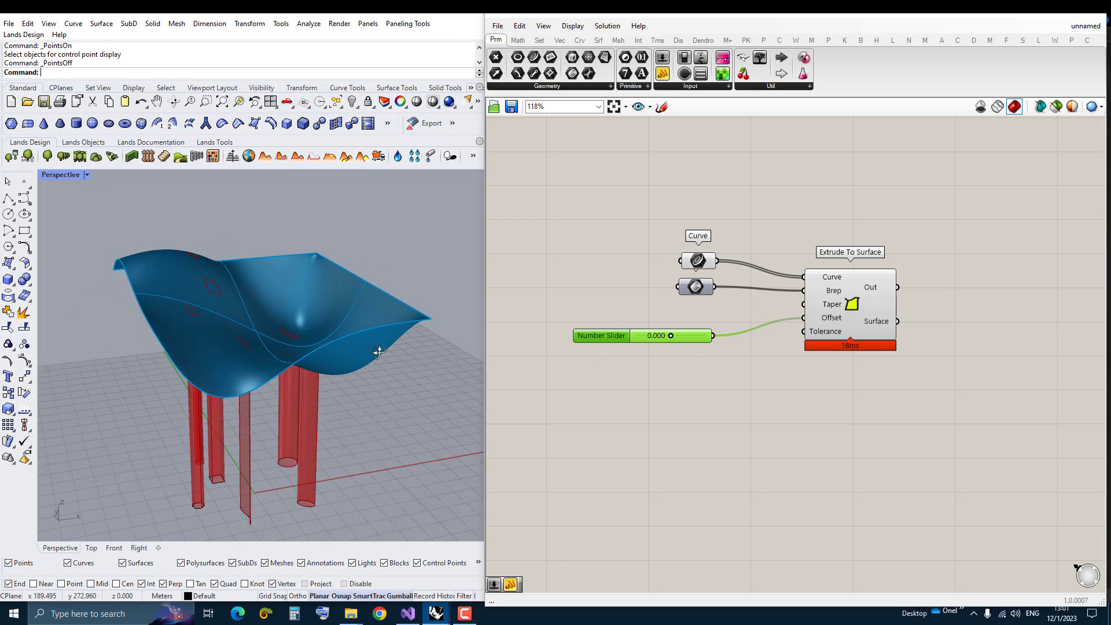
{"action": "scroll", "coordinate": [636, 318], "scroll_direction": "up", "scroll_amount": 5}
{"action": "scroll", "coordinate": [693, 344], "scroll_direction": "up", "scroll_amount": 3}
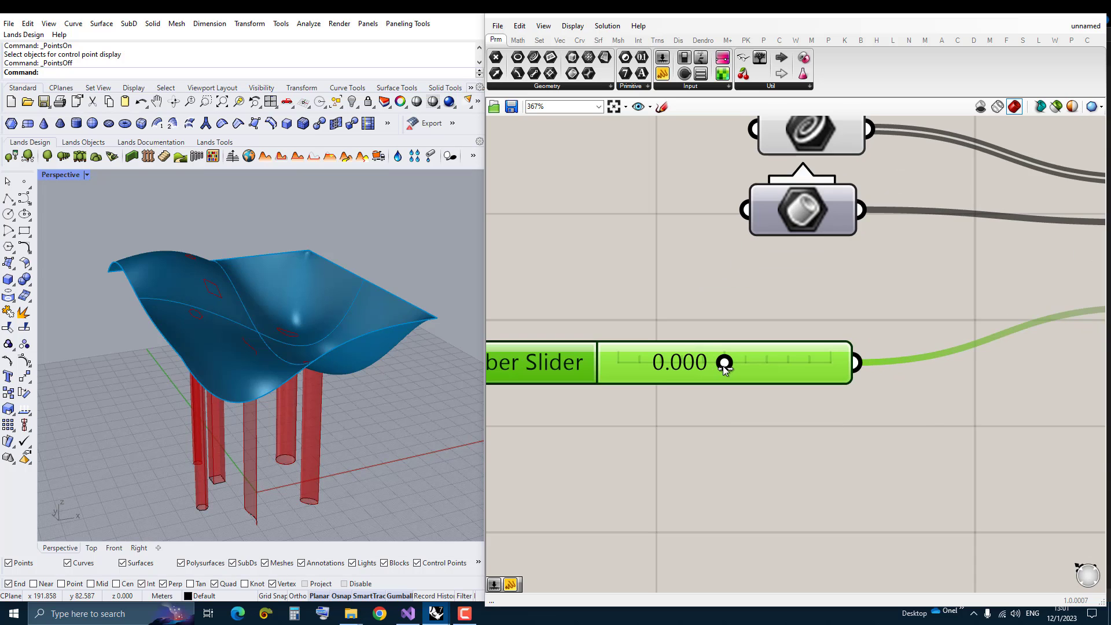
{"action": "left_click_drag", "start_coordinate": [722, 362], "coordinate": [741, 363]}
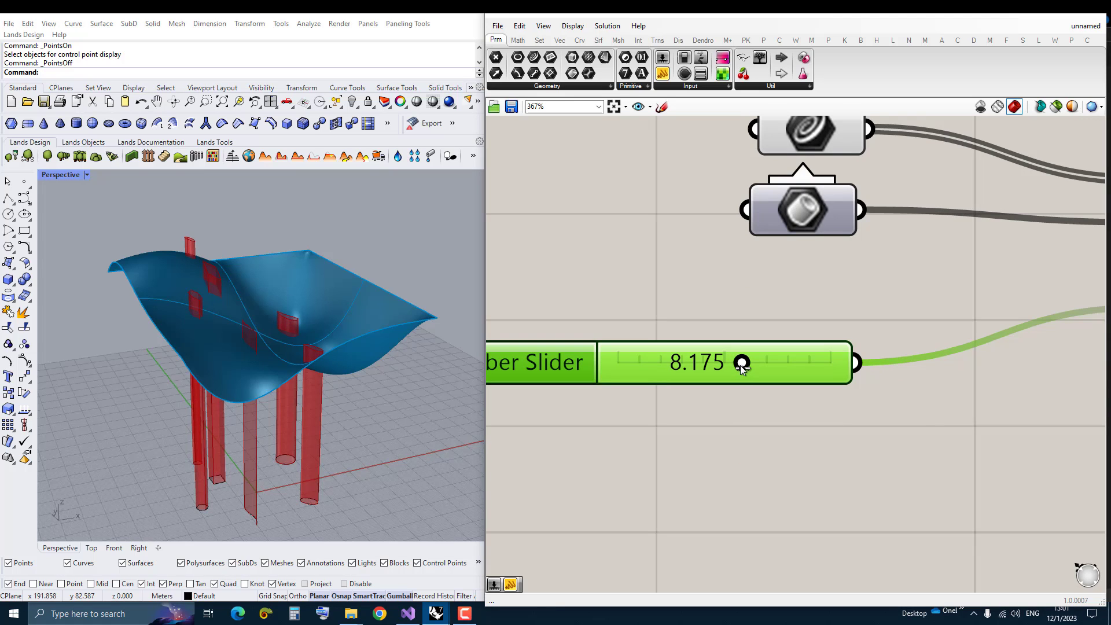
{"action": "mouse_move", "coordinate": [394, 320]}
{"action": "right_mouse_down"}
{"action": "mouse_move", "coordinate": [222, 335]}
{"action": "mouse_move", "coordinate": [193, 310]}
{"action": "mouse_move", "coordinate": [251, 308]}
{"action": "mouse_move", "coordinate": [242, 329]}
{"action": "mouse_move", "coordinate": [251, 347]}
{"action": "mouse_move", "coordinate": [217, 356]}
{"action": "right_mouse_up"}
{"action": "scroll", "coordinate": [193, 309], "scroll_direction": "up", "scroll_amount": 3}
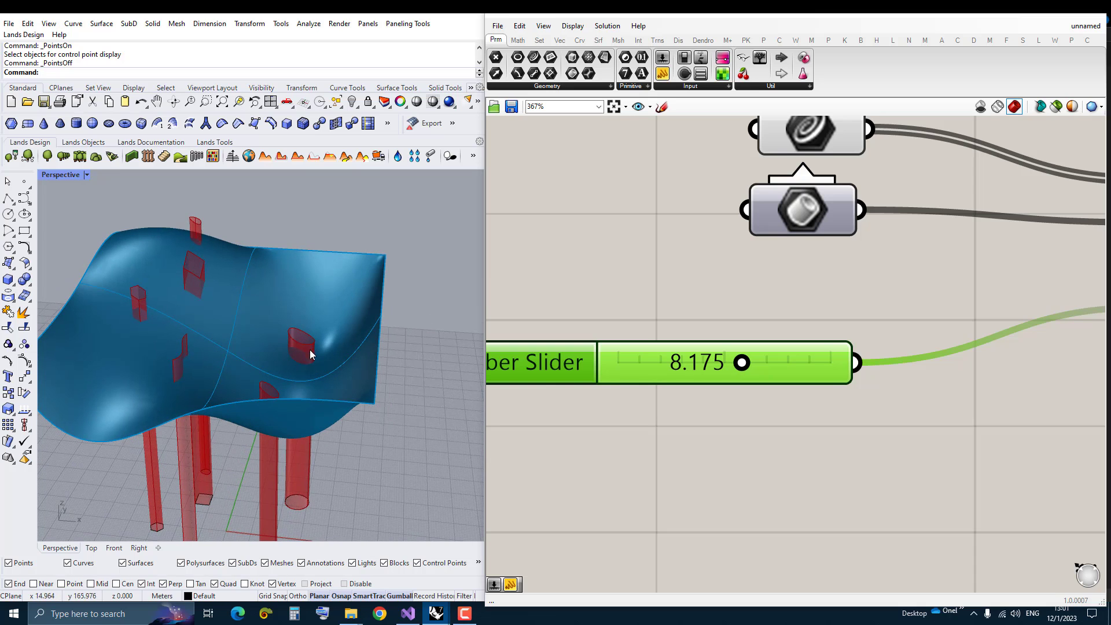
{"action": "mouse_move", "coordinate": [295, 357]}
{"action": "right_mouse_down"}
{"action": "mouse_move", "coordinate": [261, 343]}
{"action": "mouse_move", "coordinate": [271, 361]}
{"action": "mouse_move", "coordinate": [245, 339]}
{"action": "right_mouse_up"}
{"action": "scroll", "coordinate": [280, 316], "scroll_direction": "up", "scroll_amount": 3}
{"action": "mouse_move", "coordinate": [182, 320]}
{"action": "right_mouse_down"}
{"action": "mouse_move", "coordinate": [216, 264]}
{"action": "mouse_move", "coordinate": [186, 381]}
{"action": "mouse_move", "coordinate": [196, 345]}
{"action": "mouse_move", "coordinate": [192, 417]}
{"action": "right_mouse_up"}
{"action": "scroll", "coordinate": [187, 383], "scroll_direction": "up", "scroll_amount": 3}
{"action": "scroll", "coordinate": [189, 386], "scroll_direction": "down", "scroll_amount": 3}
{"action": "scroll", "coordinate": [192, 418], "scroll_direction": "up", "scroll_amount": 3}
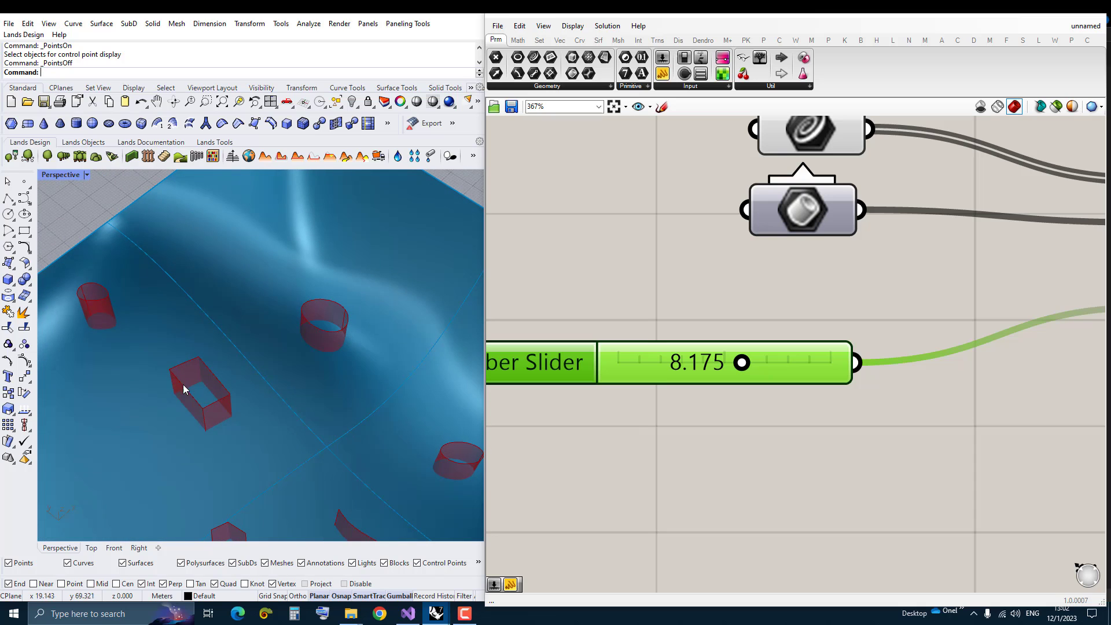
{"action": "right_click_drag", "start_coordinate": [183, 384], "coordinate": [203, 405]}
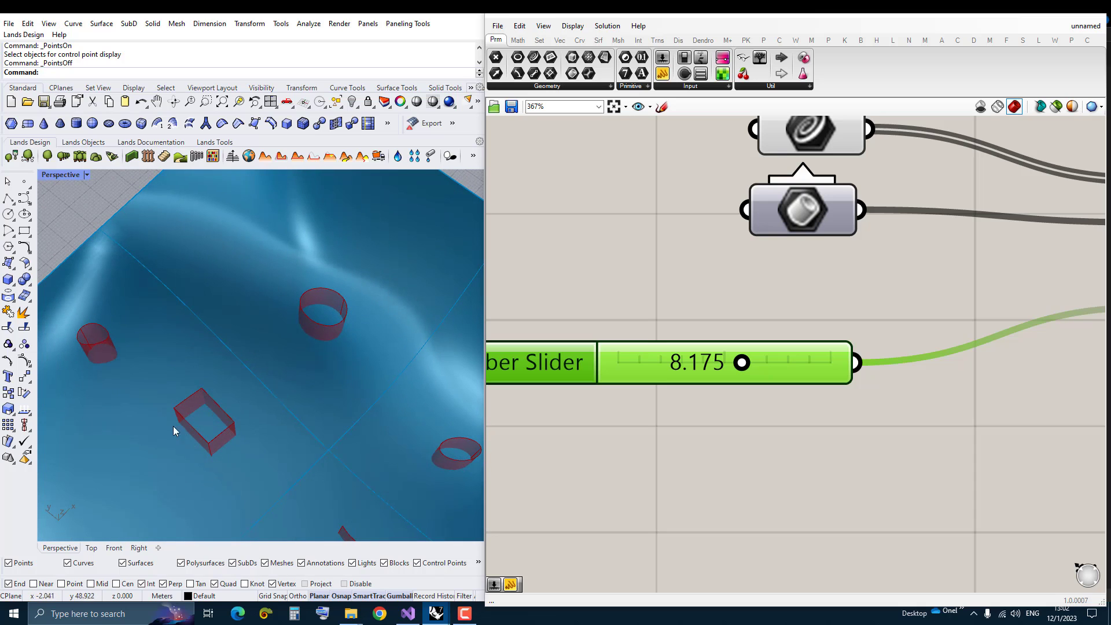
{"action": "right_click_drag", "start_coordinate": [227, 404], "coordinate": [208, 322]}
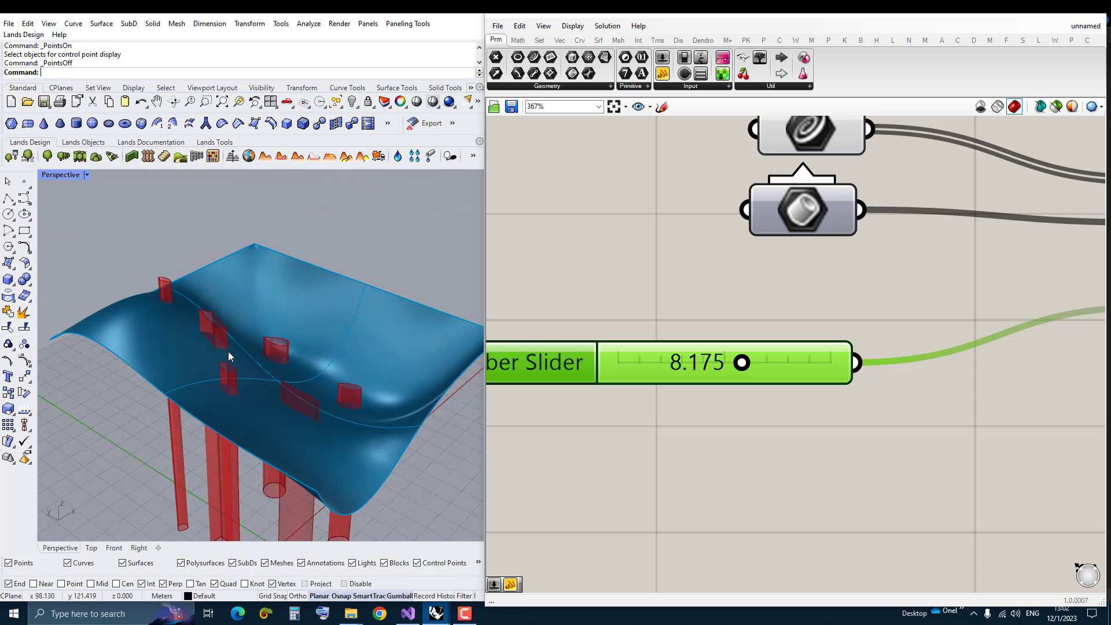
{"action": "scroll", "coordinate": [207, 322], "scroll_direction": "down", "scroll_amount": 2}
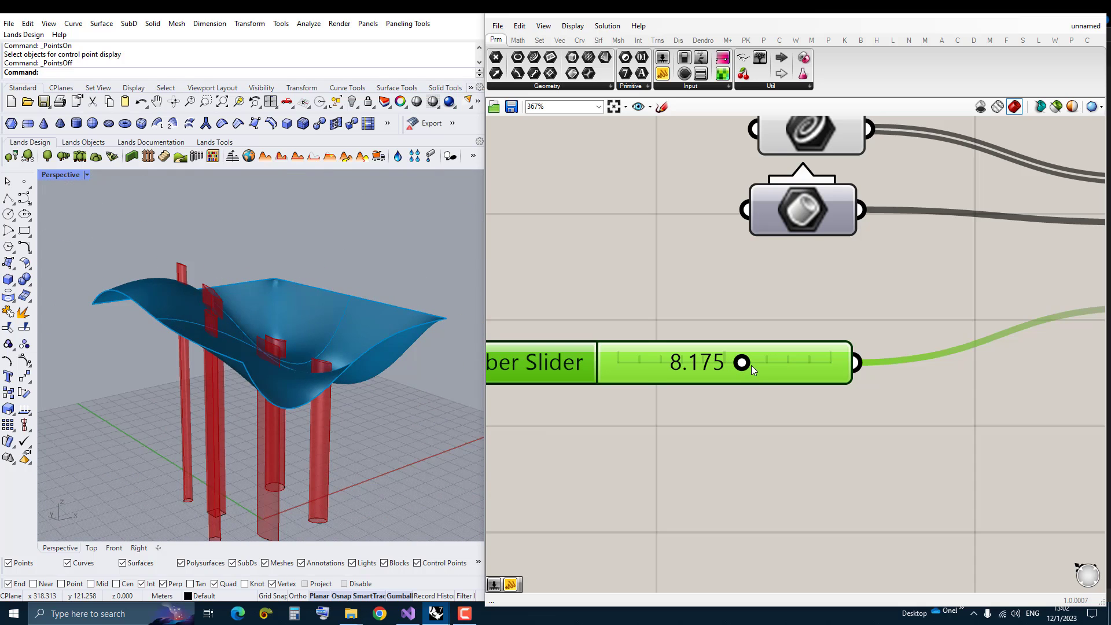
Sweep the offset through about 40.874 and negative values, ending near 28.6 with columns piercing the surface.
{"action": "mouse_move", "coordinate": [742, 364]}
{"action": "left_mouse_down"}
{"action": "mouse_move", "coordinate": [811, 364]}
{"action": "mouse_move", "coordinate": [681, 365]}
{"action": "left_mouse_up"}
{"action": "scroll", "coordinate": [243, 367], "scroll_direction": "up", "scroll_amount": 4}
{"action": "mouse_move", "coordinate": [261, 374]}
{"action": "right_mouse_down"}
{"action": "mouse_move", "coordinate": [219, 331]}
{"action": "mouse_move", "coordinate": [313, 331]}
{"action": "mouse_move", "coordinate": [284, 349]}
{"action": "mouse_move", "coordinate": [256, 348]}
{"action": "right_mouse_up"}
{"action": "scroll", "coordinate": [244, 366], "scroll_direction": "down", "scroll_amount": 4}
{"action": "scroll", "coordinate": [219, 332], "scroll_direction": "up", "scroll_amount": 3}
{"action": "scroll", "coordinate": [267, 334], "scroll_direction": "down", "scroll_amount": 3}
{"action": "left_click_drag", "start_coordinate": [683, 363], "coordinate": [786, 363]}
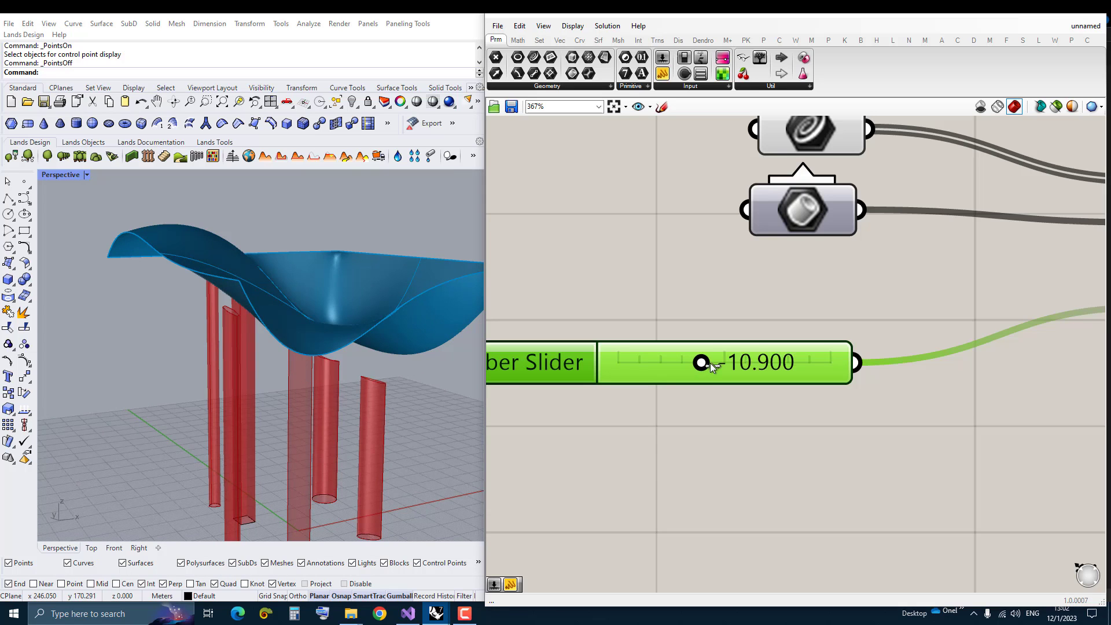
{"action": "scroll", "coordinate": [342, 352], "scroll_direction": "down", "scroll_amount": 3}
Show the surface's control points and lift one point to deform the surface.
{"action": "right_click_drag", "start_coordinate": [343, 352], "coordinate": [287, 347]}
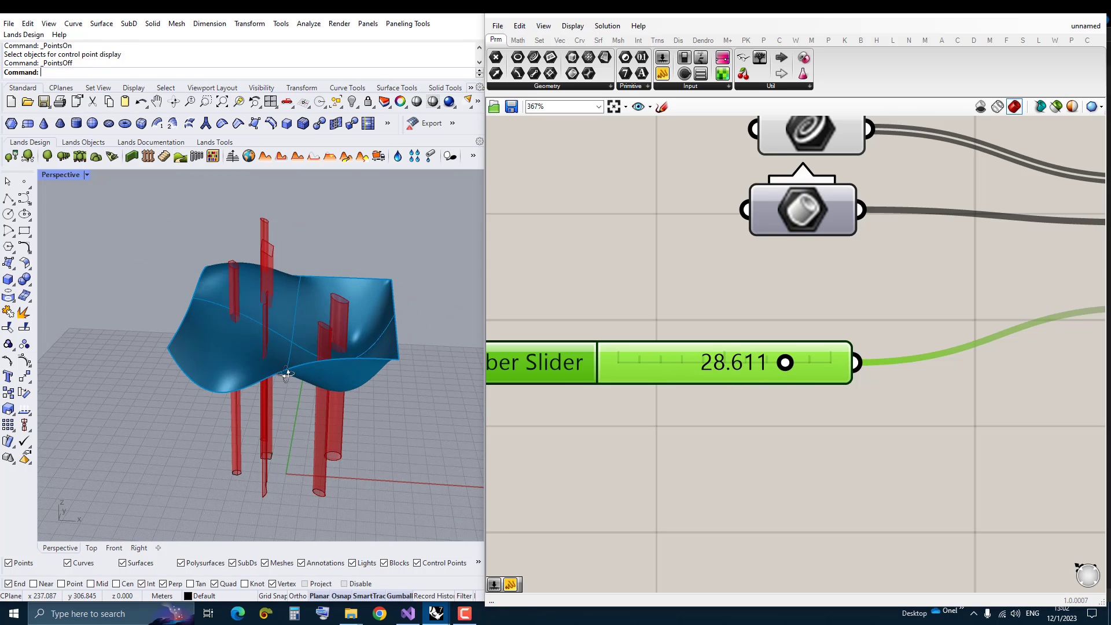
{"action": "left_click", "coordinate": [252, 338]}
{"action": "left_click", "coordinate": [20, 363]}
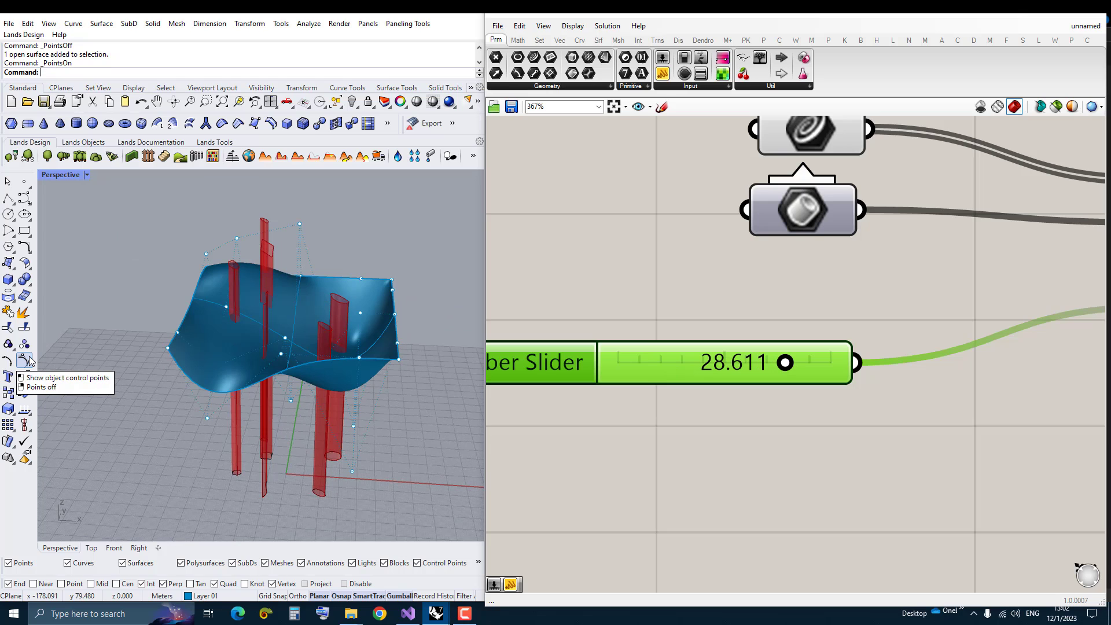
{"action": "right_click_drag", "start_coordinate": [260, 338], "coordinate": [325, 328]}
{"action": "scroll", "coordinate": [325, 328], "scroll_direction": "up", "scroll_amount": 2}
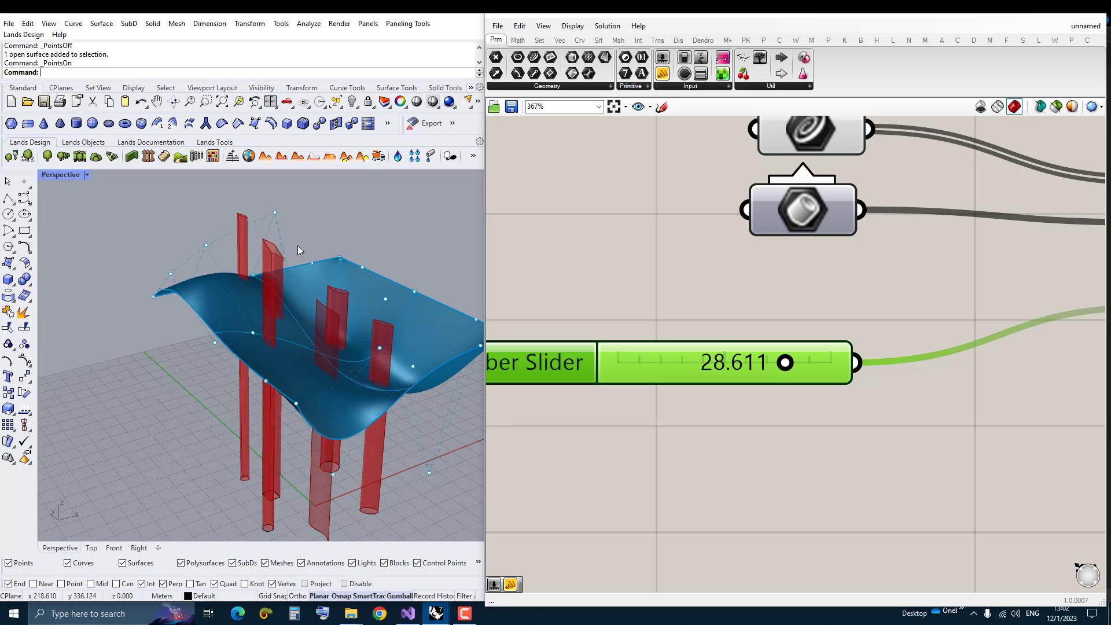
{"action": "right_click_drag", "start_coordinate": [305, 273], "coordinate": [185, 214]}
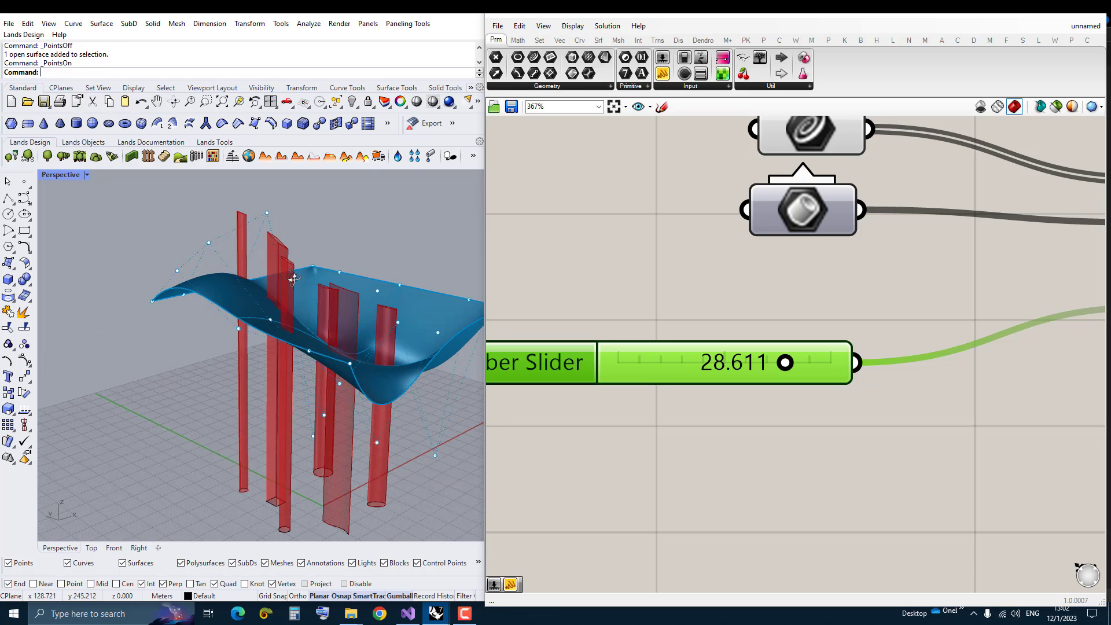
{"action": "scroll", "coordinate": [238, 342], "scroll_direction": "down", "scroll_amount": 2}
{"action": "mouse_move", "coordinate": [186, 213]}
{"action": "left_mouse_down"}
{"action": "mouse_move", "coordinate": [220, 261]}
{"action": "mouse_move", "coordinate": [219, 217]}
{"action": "left_mouse_up"}
{"action": "mouse_move", "coordinate": [230, 267]}
{"action": "right_mouse_down"}
{"action": "mouse_move", "coordinate": [302, 373]}
{"action": "mouse_move", "coordinate": [195, 389]}
{"action": "right_mouse_up"}
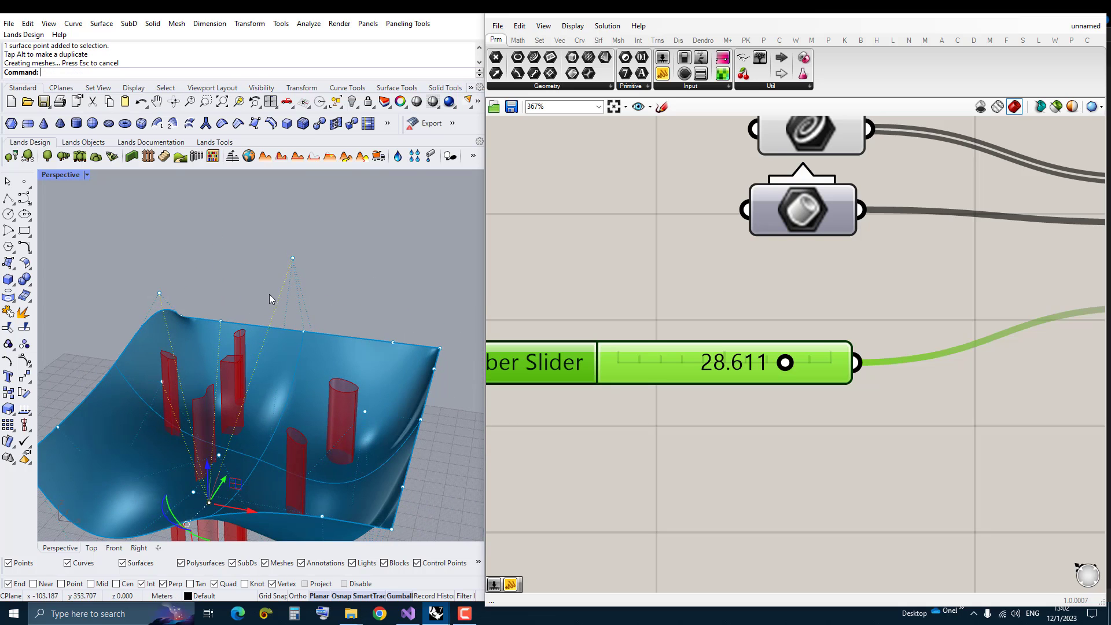
Raise a corner control point into a tall peak above the columns.
{"action": "right_click_drag", "start_coordinate": [269, 294], "coordinate": [235, 364]}
{"action": "left_click", "coordinate": [165, 299]}
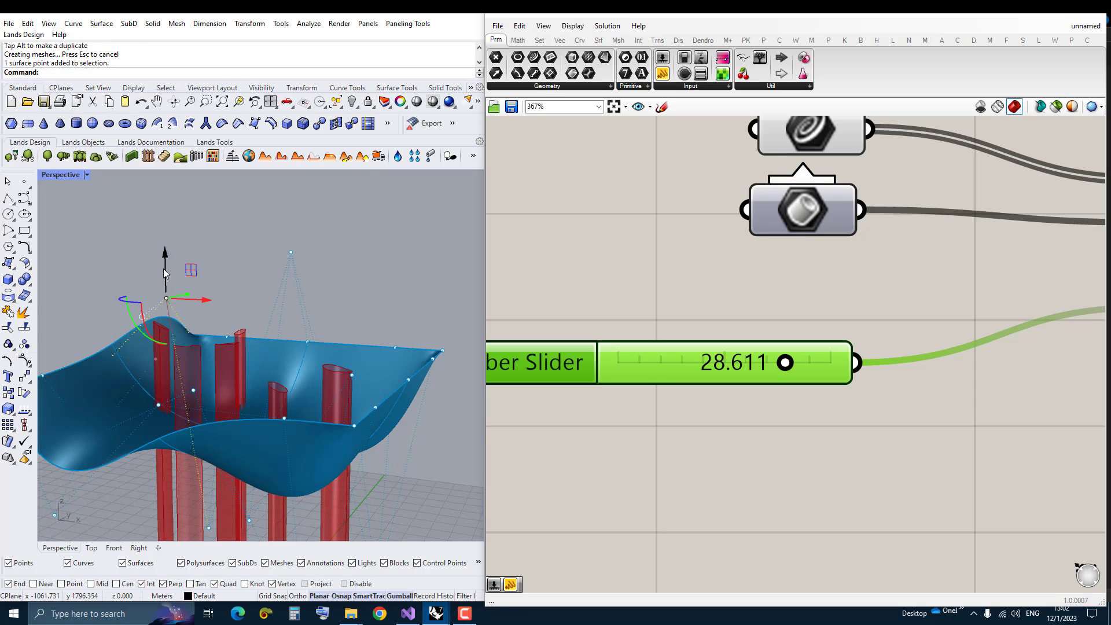
{"action": "left_click_drag", "start_coordinate": [164, 260], "coordinate": [172, 204]}
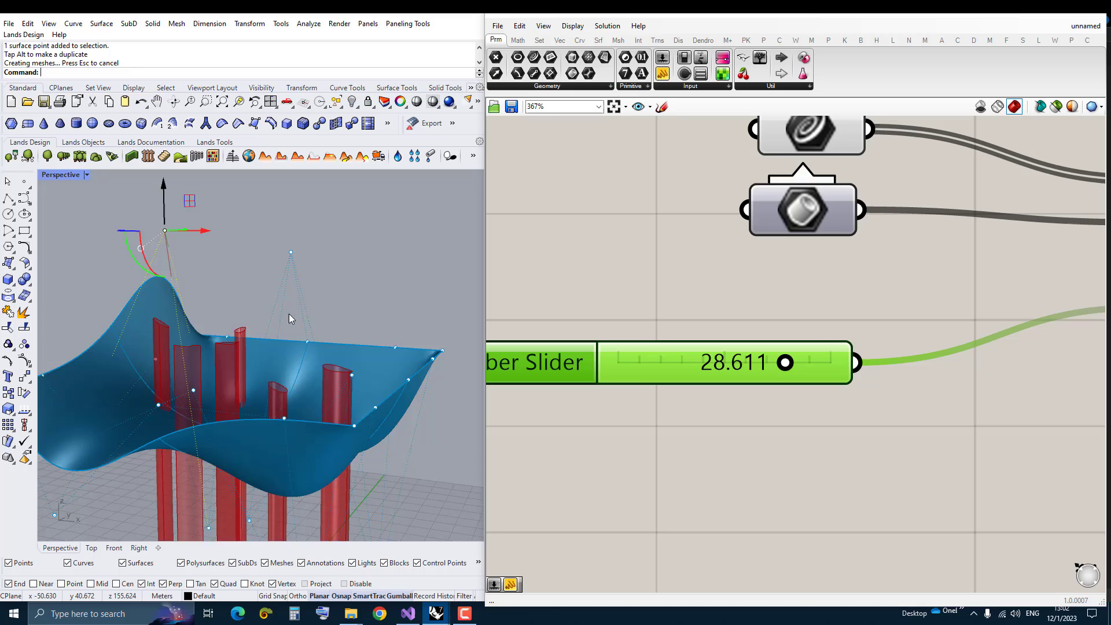
{"action": "scroll", "coordinate": [290, 313], "scroll_direction": "down", "scroll_amount": 4}
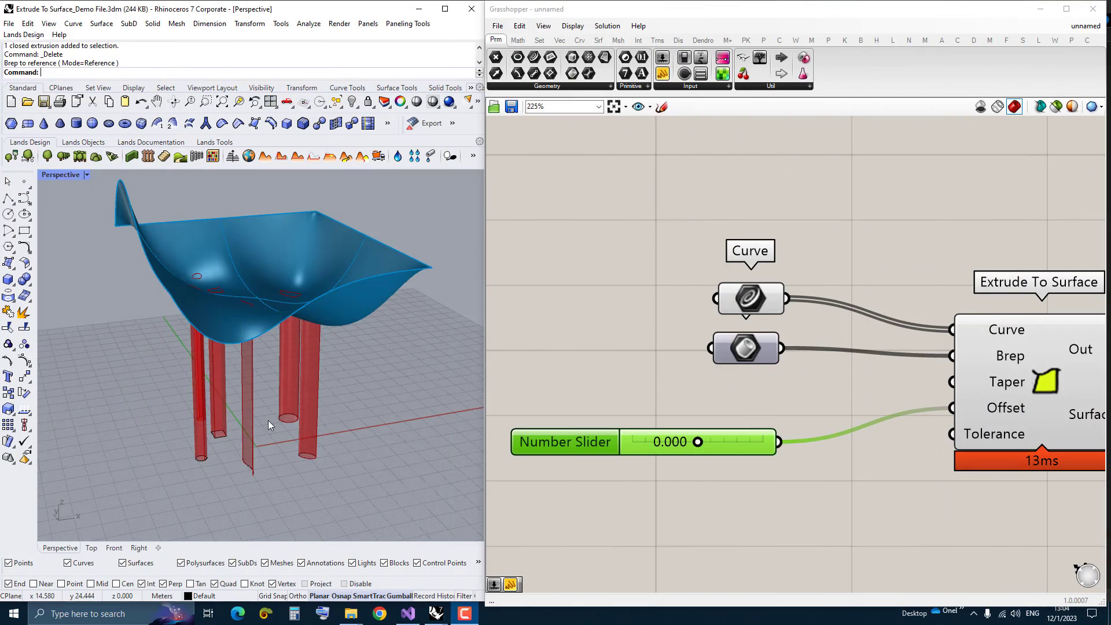
Flip the small square base curve and inspect the resulting twisted column.
{"action": "mouse_move", "coordinate": [268, 421]}
{"action": "right_mouse_down"}
{"action": "mouse_move", "coordinate": [291, 421]}
{"action": "mouse_move", "coordinate": [226, 434]}
{"action": "mouse_move", "coordinate": [224, 447]}
{"action": "mouse_move", "coordinate": [263, 441]}
{"action": "mouse_move", "coordinate": [221, 410]}
{"action": "mouse_move", "coordinate": [287, 417]}
{"action": "right_mouse_up"}
{"action": "scroll", "coordinate": [222, 410], "scroll_direction": "up", "scroll_amount": 3}
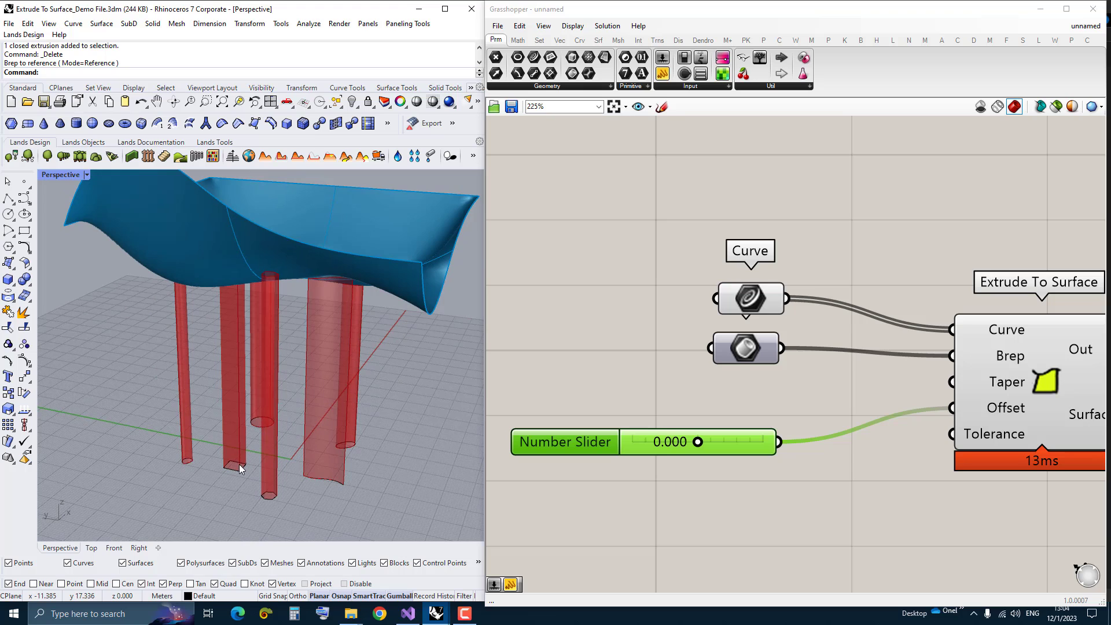
{"action": "scroll", "coordinate": [237, 465], "scroll_direction": "up", "scroll_amount": 2}
{"action": "right_click_drag", "start_coordinate": [236, 468], "coordinate": [227, 498]}
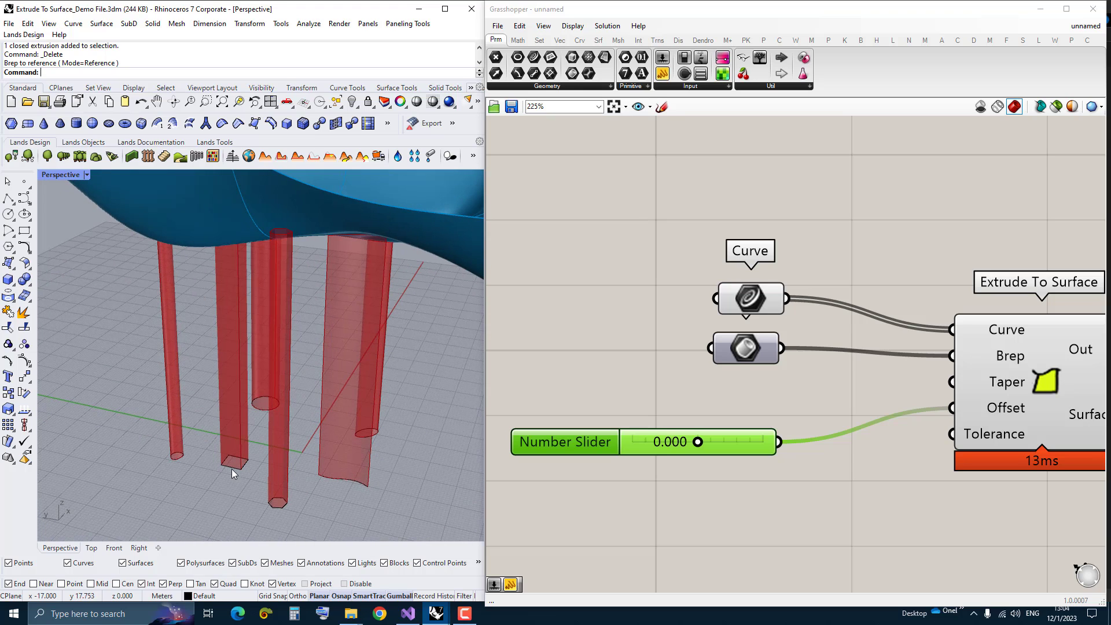
{"action": "left_click", "coordinate": [232, 468]}
{"action": "type", "text": "Flip"}
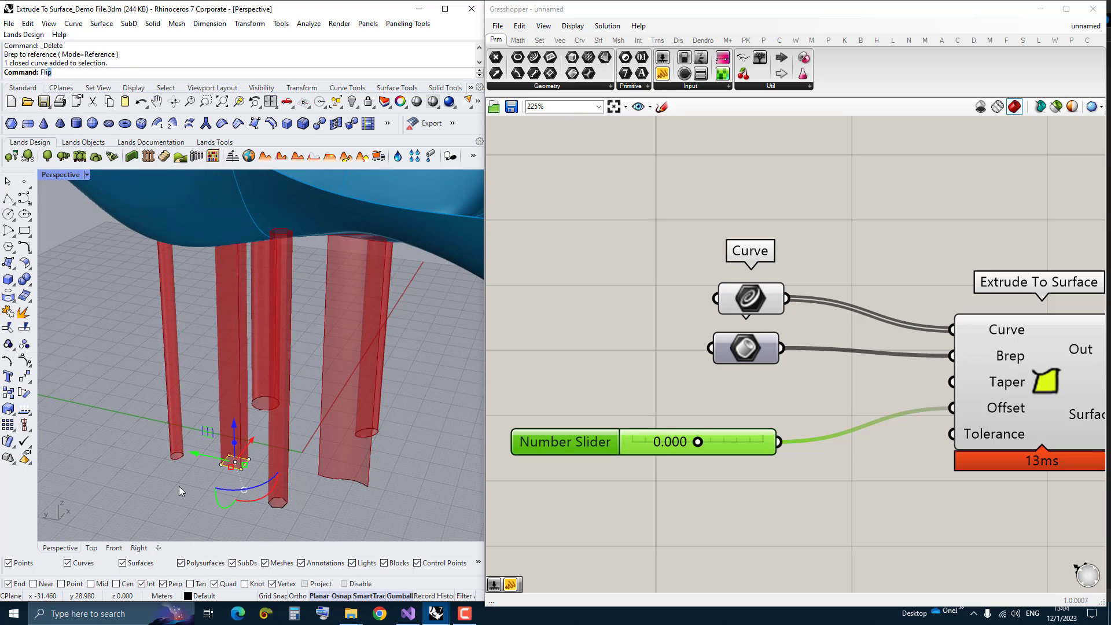
{"action": "key", "text": "Return"}
{"action": "mouse_move", "coordinate": [179, 486]}
{"action": "right_mouse_down"}
{"action": "mouse_move", "coordinate": [130, 361]}
{"action": "mouse_move", "coordinate": [340, 373]}
{"action": "right_mouse_up"}
Flip the curve back so its column stands straight again.
{"action": "right_click_drag", "start_coordinate": [269, 392], "coordinate": [118, 398]}
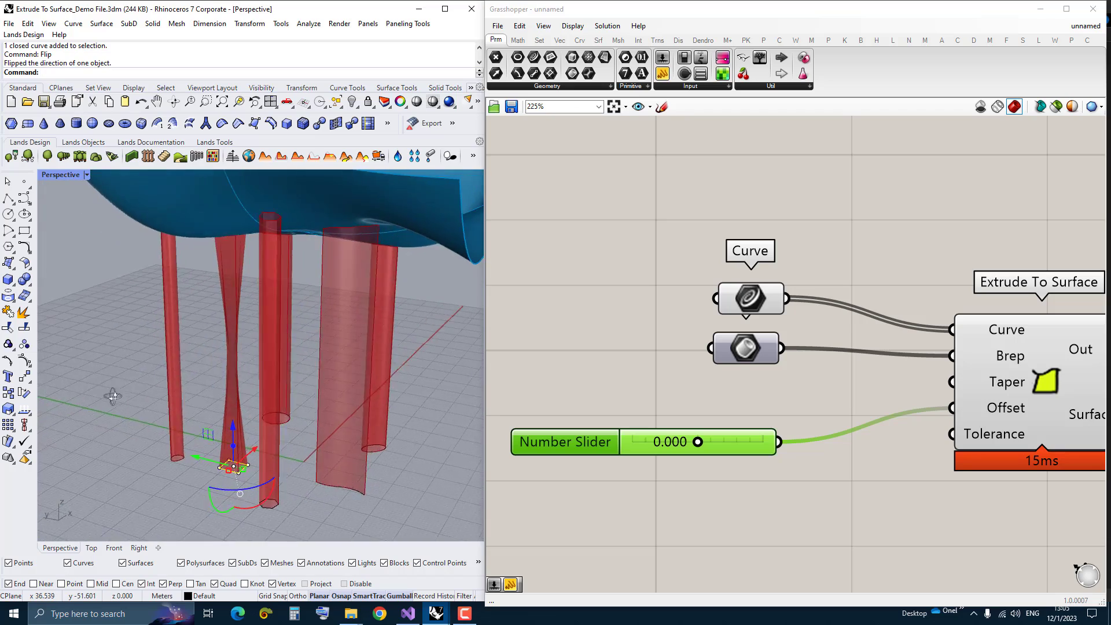
{"action": "right_click_drag", "start_coordinate": [180, 477], "coordinate": [182, 487]}
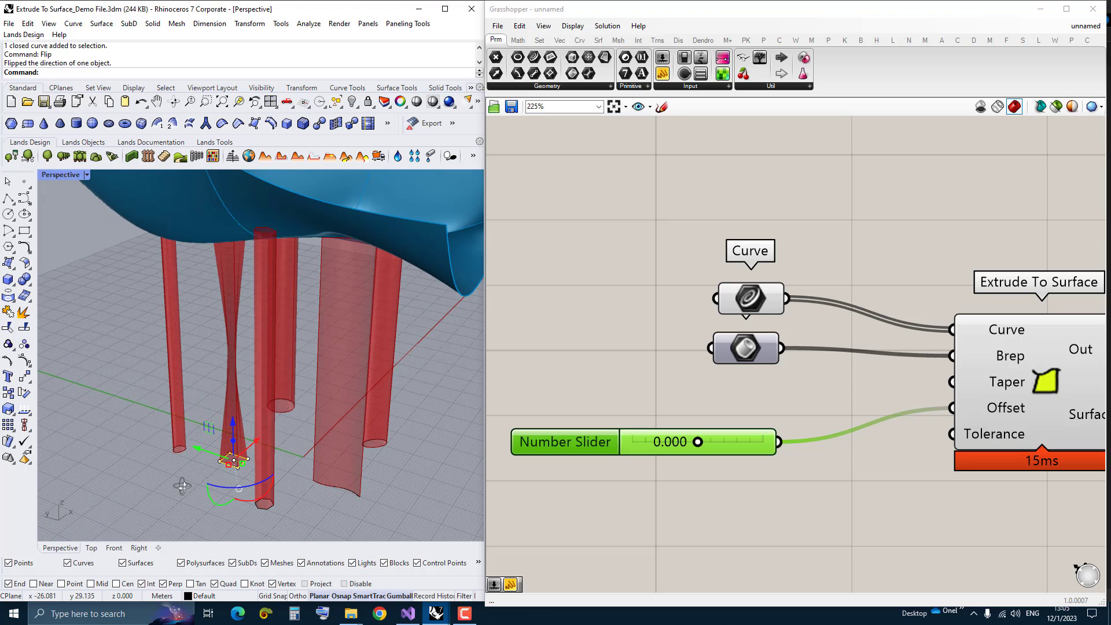
{"action": "type", "text": "Flip"}
{"action": "key", "text": "Return"}
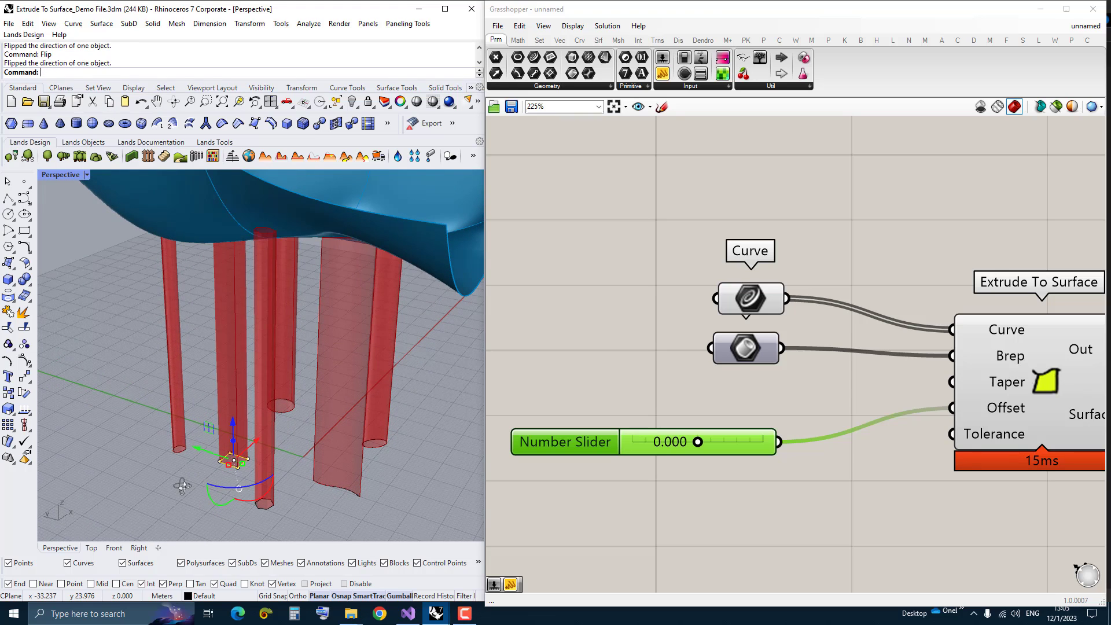
{"action": "right_click_drag", "start_coordinate": [190, 412], "coordinate": [226, 331]}
{"action": "scroll", "coordinate": [215, 351], "scroll_direction": "down", "scroll_amount": 4}
{"action": "scroll", "coordinate": [623, 383], "scroll_direction": "down", "scroll_amount": 3}
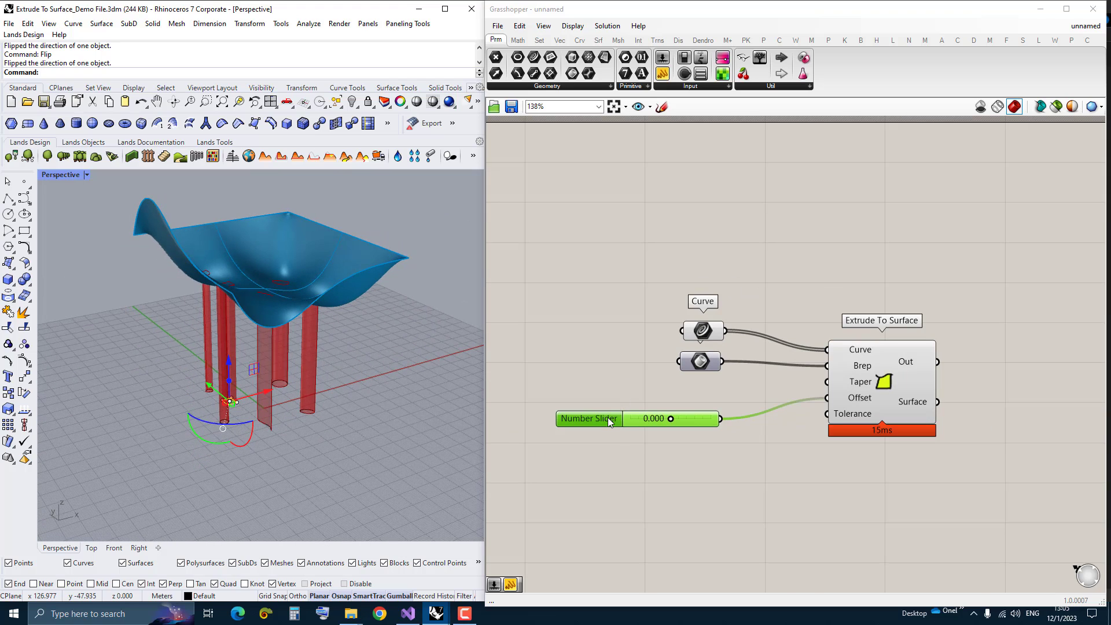
Duplicate the Number Slider by Alt-dragging to create a second 0.000 slider for the Taper input.
{"action": "left_click_drag", "start_coordinate": [608, 420], "coordinate": [600, 397]}
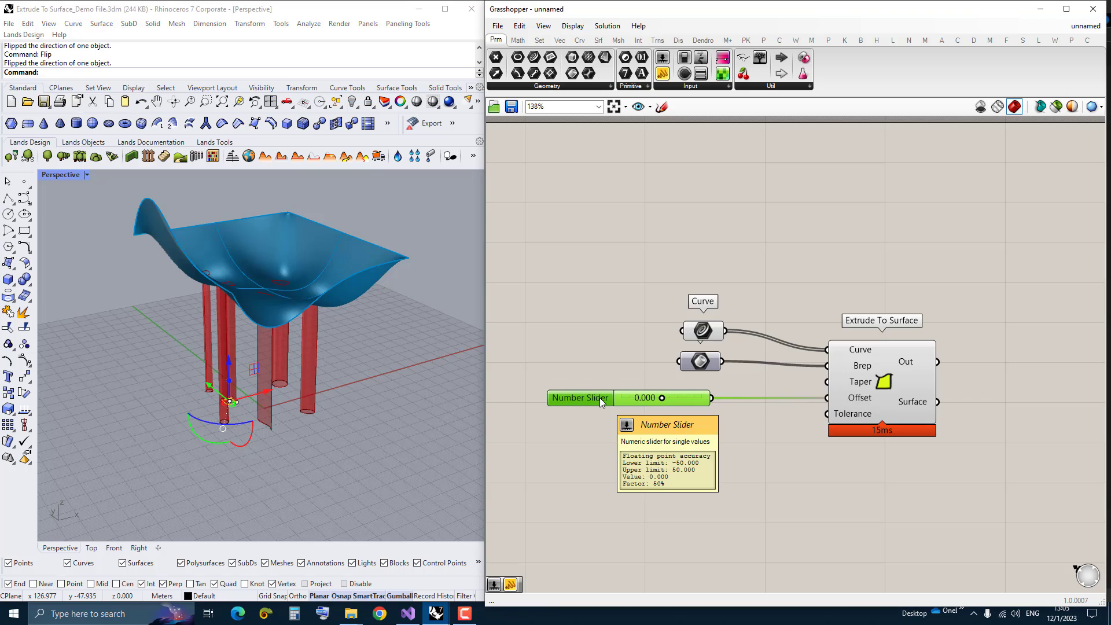
{"action": "mouse_move", "coordinate": [600, 397]}
{"action": "left_mouse_down", "text": "alt"}
{"action": "mouse_move", "coordinate": [602, 422]}
{"action": "mouse_move", "coordinate": [605, 384]}
{"action": "mouse_move", "coordinate": [597, 415]}
{"action": "mouse_move", "coordinate": [573, 396]}
{"action": "left_mouse_up", "text": "alt"}
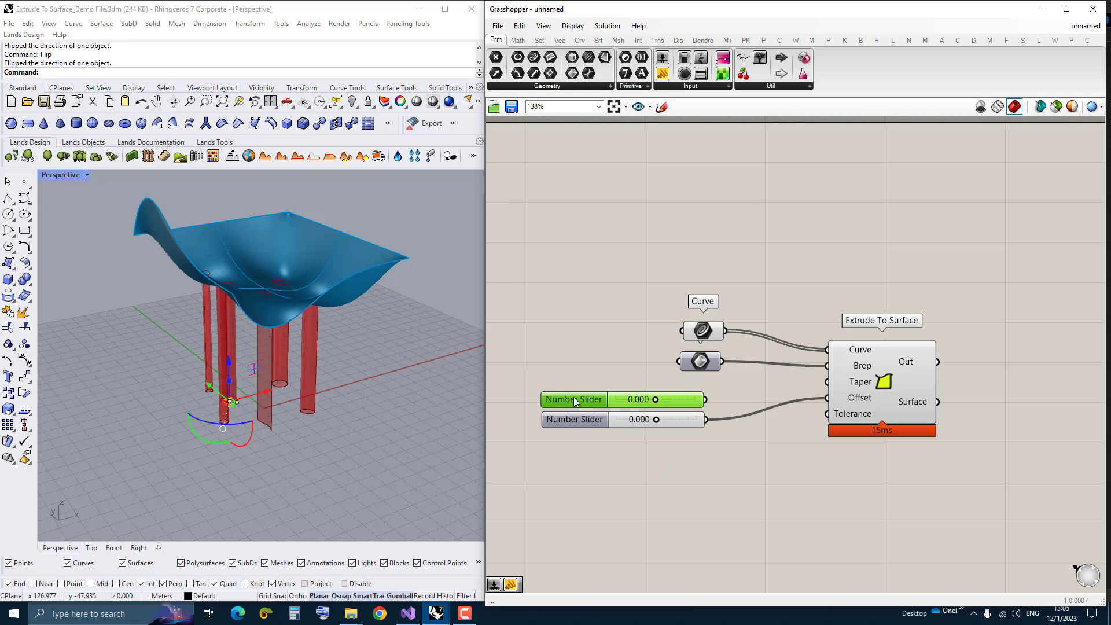
Wire the slider into the Taper input and push the taper up so the red columns narrow.
{"action": "left_click_drag", "start_coordinate": [705, 400], "coordinate": [826, 383]}
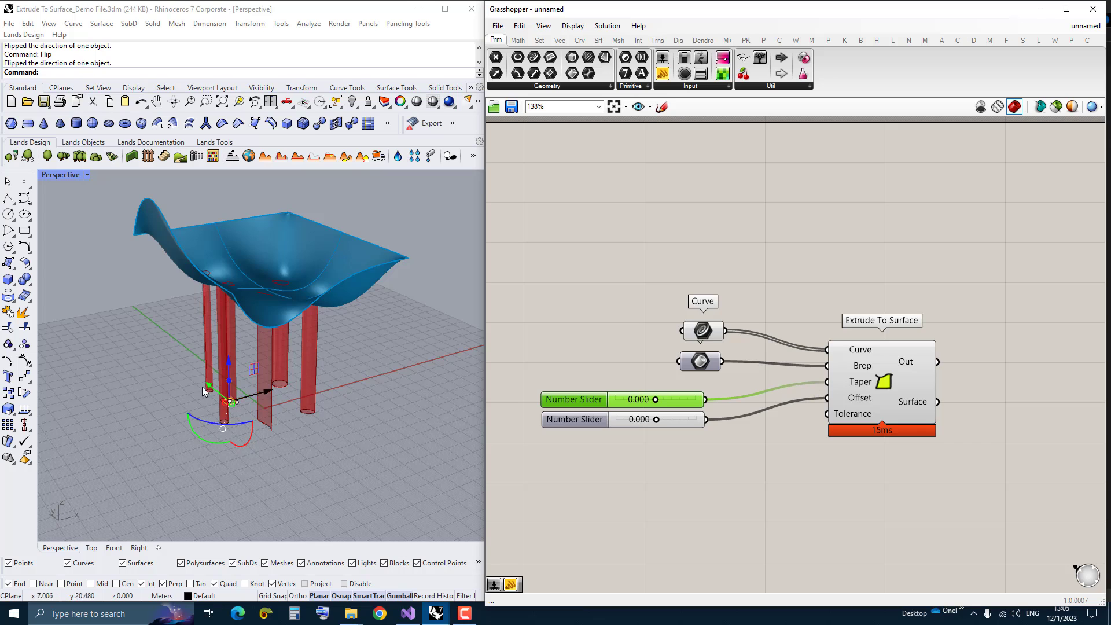
{"action": "mouse_move", "coordinate": [229, 295]}
{"action": "right_mouse_down"}
{"action": "mouse_move", "coordinate": [287, 286]}
{"action": "mouse_move", "coordinate": [343, 308]}
{"action": "right_mouse_up"}
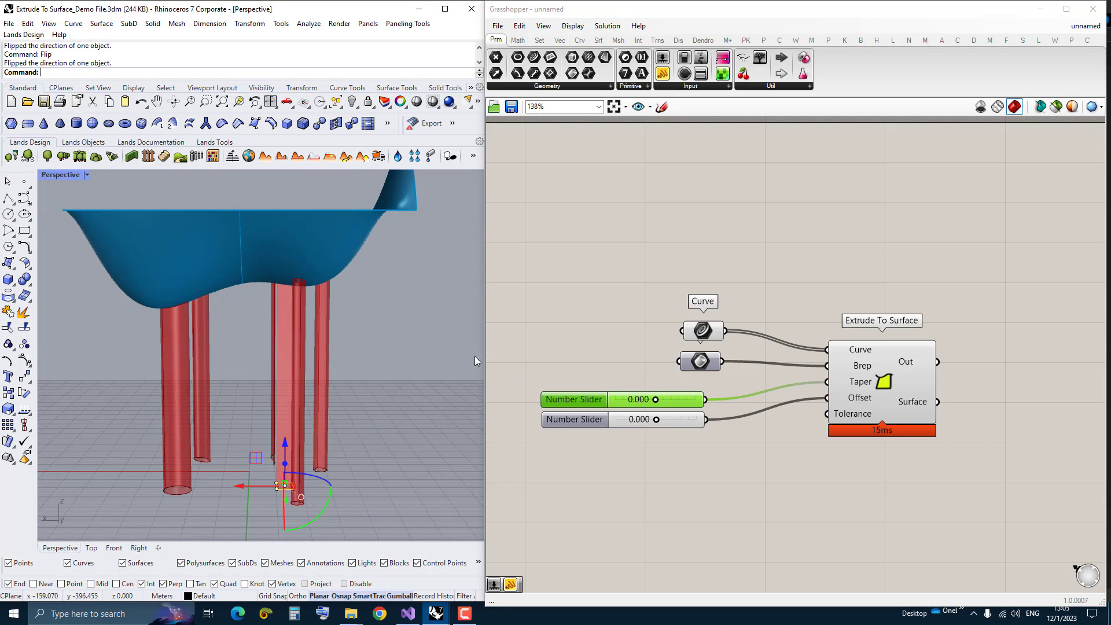
{"action": "scroll", "coordinate": [666, 402], "scroll_direction": "up", "scroll_amount": 5}
{"action": "left_click_drag", "start_coordinate": [636, 396], "coordinate": [653, 397]}
{"action": "mouse_move", "coordinate": [392, 321]}
{"action": "right_mouse_down"}
{"action": "mouse_move", "coordinate": [287, 323]}
{"action": "mouse_move", "coordinate": [188, 298]}
{"action": "mouse_move", "coordinate": [250, 275]}
{"action": "mouse_move", "coordinate": [252, 313]}
{"action": "mouse_move", "coordinate": [269, 330]}
{"action": "mouse_move", "coordinate": [434, 354]}
{"action": "right_mouse_up"}
{"action": "scroll", "coordinate": [809, 382], "scroll_direction": "down", "scroll_amount": 3}
{"action": "mouse_move", "coordinate": [267, 330]}
{"action": "right_mouse_down"}
{"action": "mouse_move", "coordinate": [269, 373]}
{"action": "mouse_move", "coordinate": [295, 421]}
{"action": "right_mouse_up"}
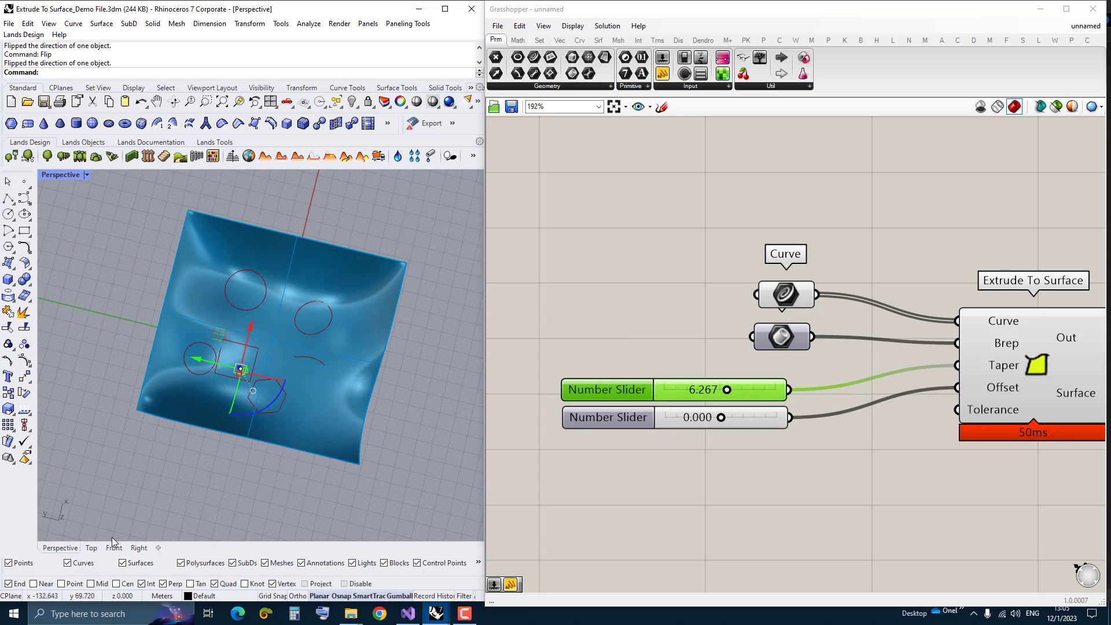
{"action": "left_click", "coordinate": [91, 548]}
{"action": "scroll", "coordinate": [246, 281], "scroll_direction": "up", "scroll_amount": 3}
{"action": "scroll", "coordinate": [245, 281], "scroll_direction": "up", "scroll_amount": 2}
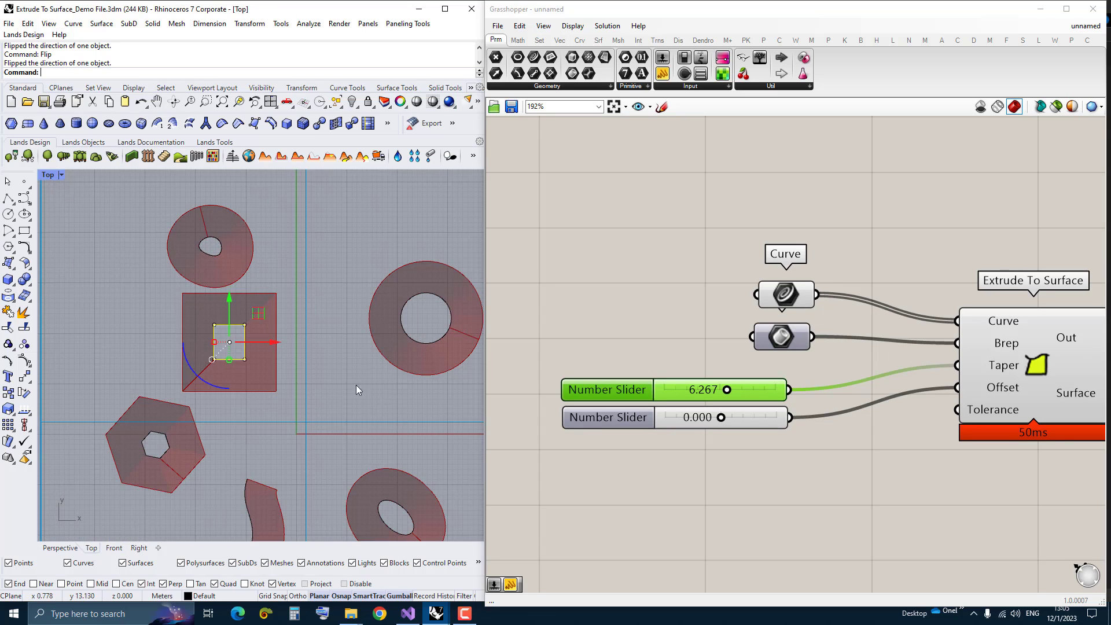
Sweep the taper to 3.135 then 6.789 while checking the columns in perspective.
{"action": "left_click_drag", "start_coordinate": [727, 391], "coordinate": [725, 391]}
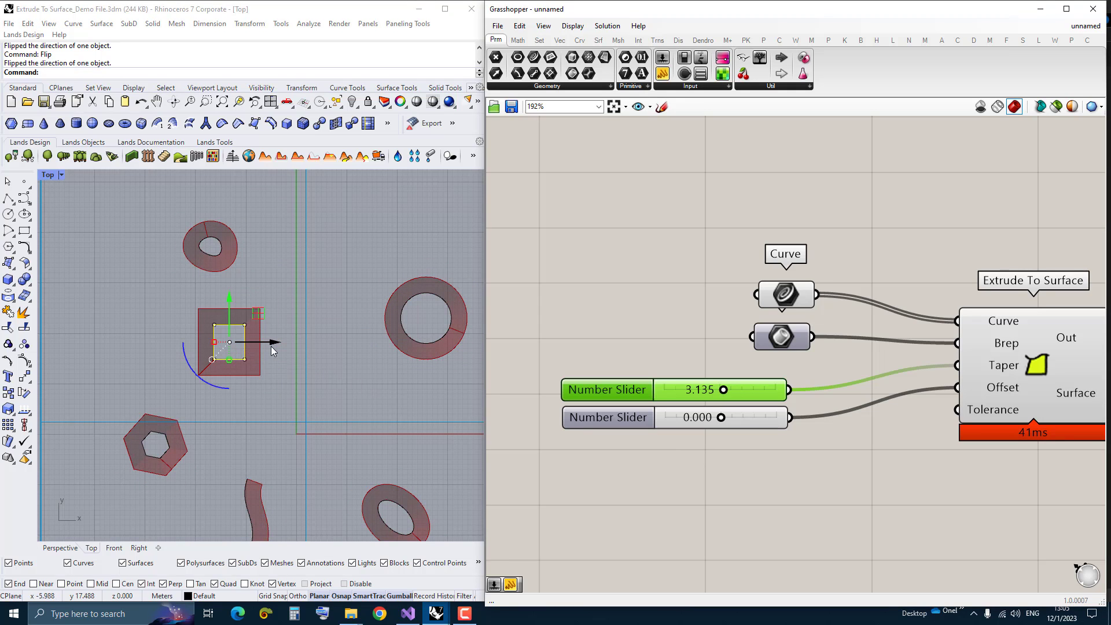
{"action": "left_click", "coordinate": [59, 548]}
{"action": "right_click_drag", "start_coordinate": [261, 347], "coordinate": [249, 261]}
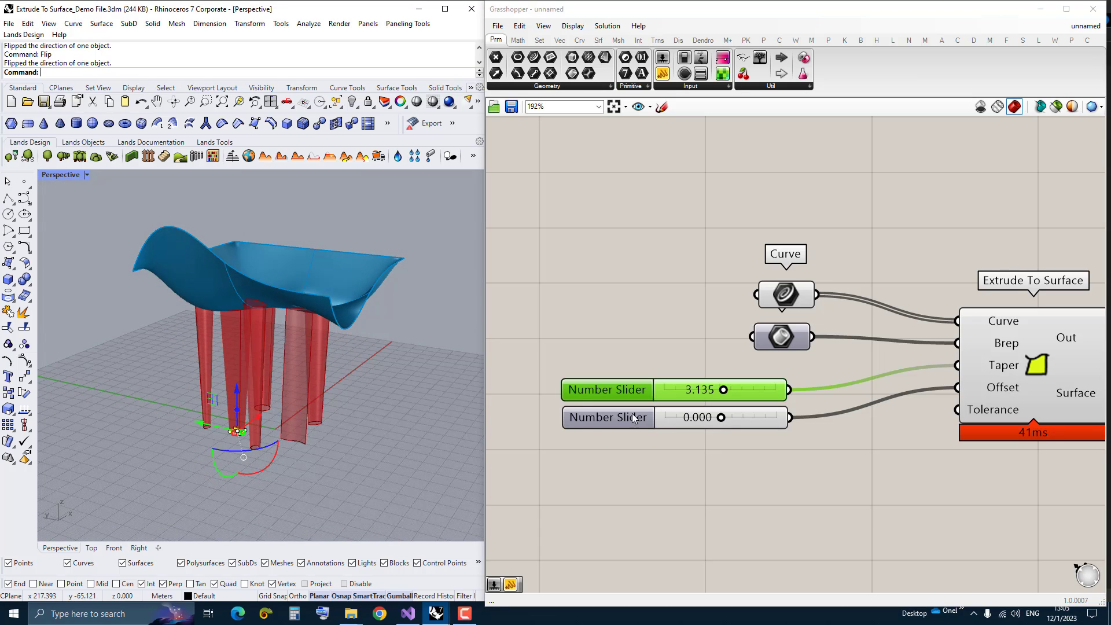
{"action": "scroll", "coordinate": [340, 357], "scroll_direction": "up", "scroll_amount": 4}
{"action": "scroll", "coordinate": [340, 357], "scroll_direction": "up", "scroll_amount": 2}
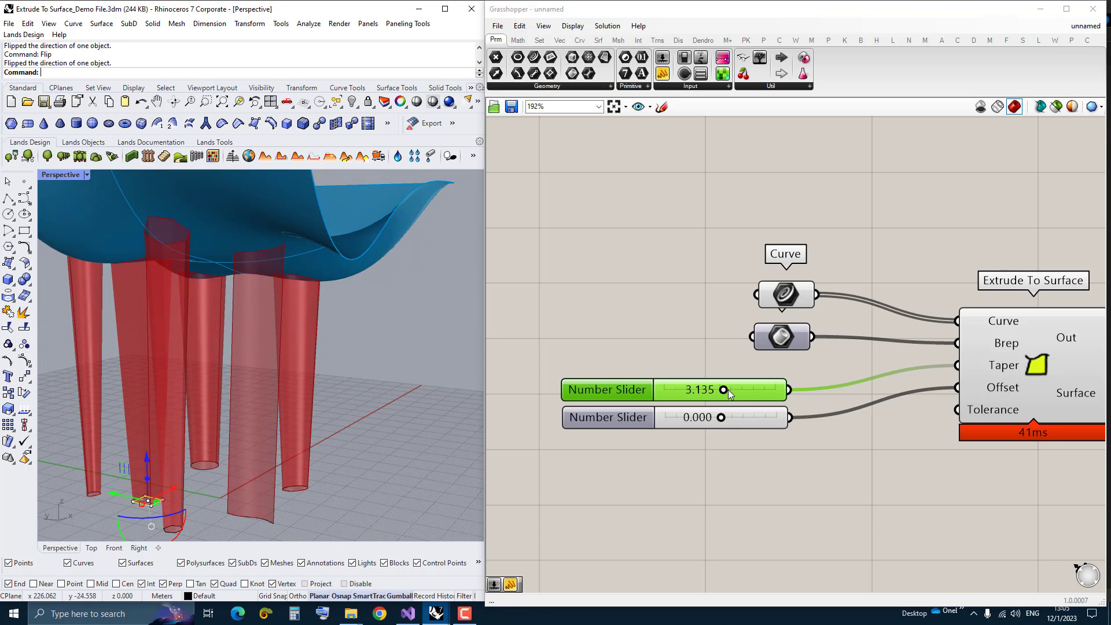
{"action": "left_click_drag", "start_coordinate": [724, 390], "coordinate": [730, 390]}
{"action": "scroll", "coordinate": [280, 365], "scroll_direction": "down", "scroll_amount": 5}
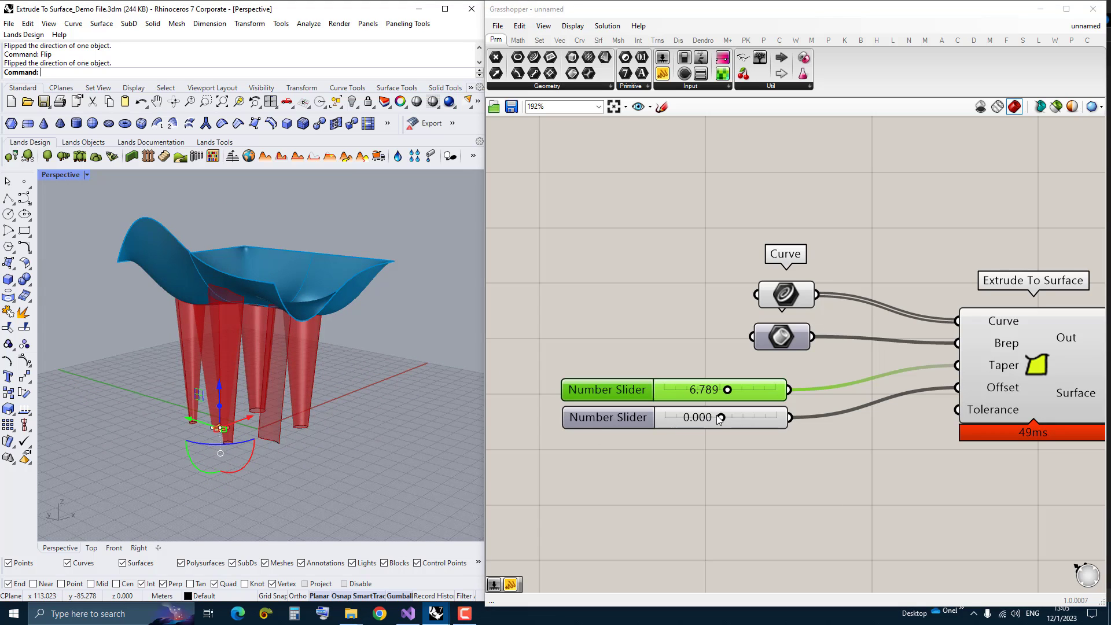
Raise the offset to 36.018 so columns pass the surface, then ease the taper to about 1.569.
{"action": "left_click_drag", "start_coordinate": [719, 418], "coordinate": [760, 416]}
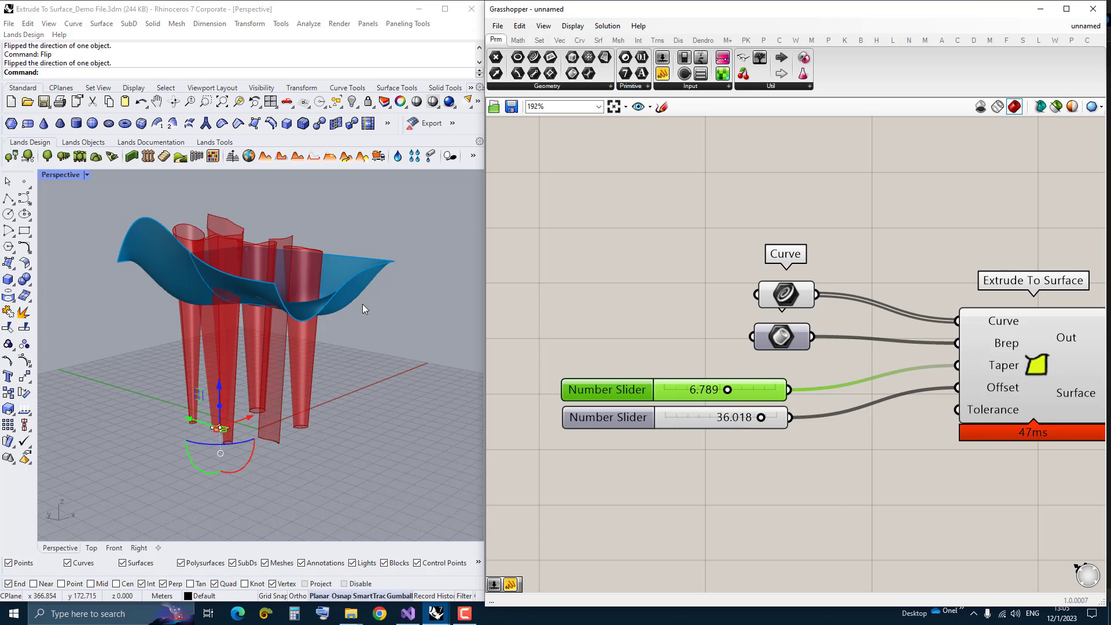
{"action": "mouse_move", "coordinate": [361, 304]}
{"action": "right_mouse_down"}
{"action": "mouse_move", "coordinate": [102, 313]}
{"action": "mouse_move", "coordinate": [144, 320]}
{"action": "right_mouse_up"}
{"action": "left_click_drag", "start_coordinate": [728, 389], "coordinate": [719, 390]}
{"action": "mouse_move", "coordinate": [261, 373]}
{"action": "right_mouse_down"}
{"action": "mouse_move", "coordinate": [385, 394]}
{"action": "mouse_move", "coordinate": [173, 415]}
{"action": "right_mouse_up"}
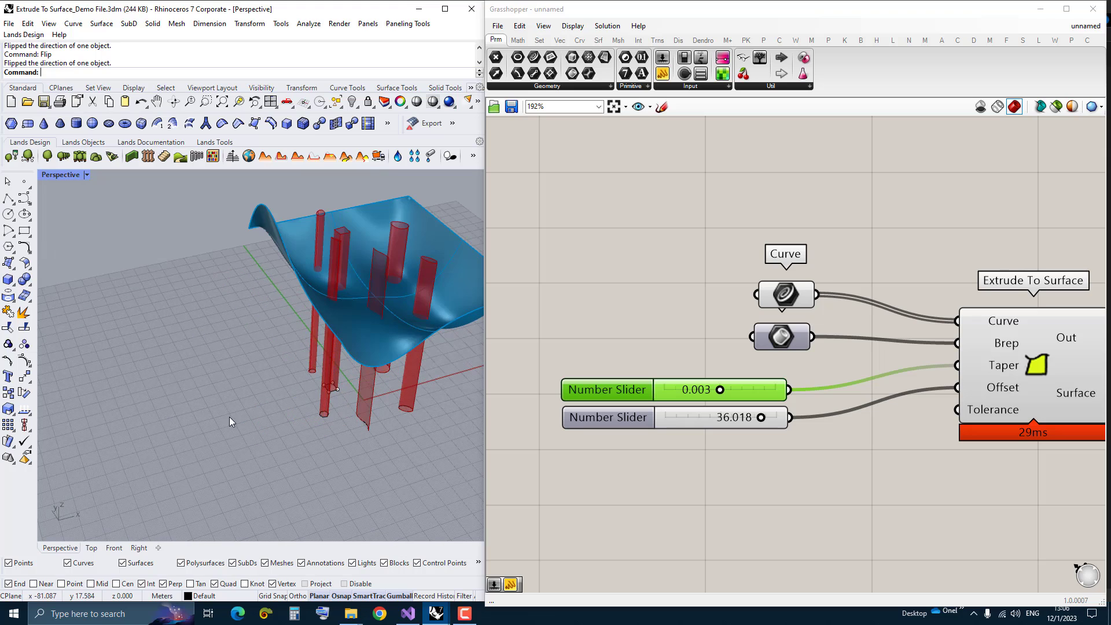
{"action": "left_click", "coordinate": [325, 415]}
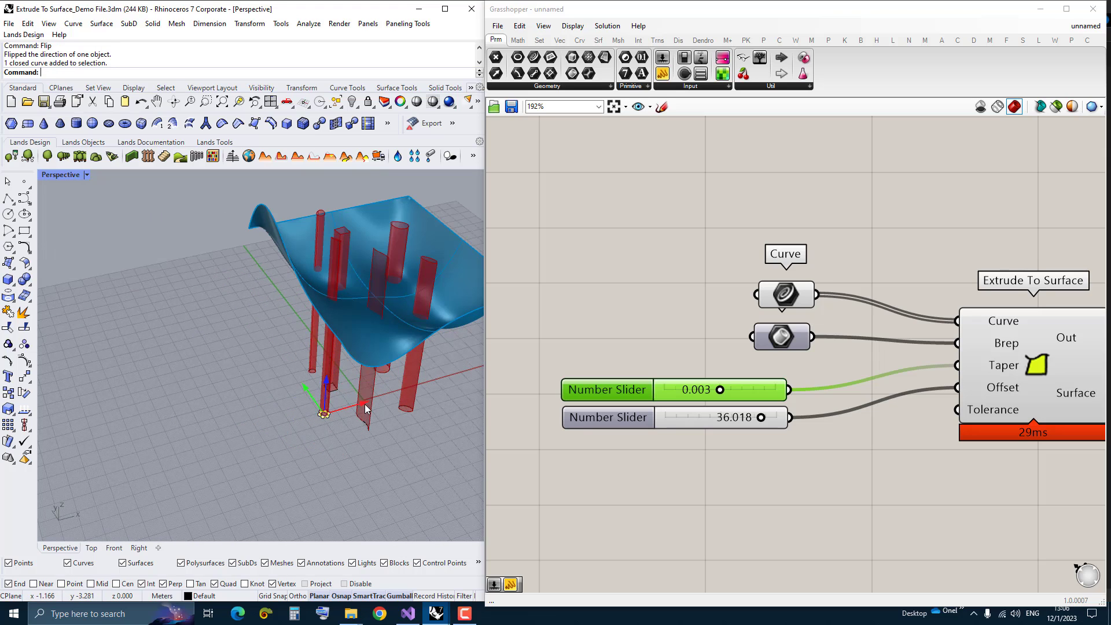
{"action": "left_click_drag", "start_coordinate": [325, 414], "coordinate": [193, 449]}
{"action": "mouse_move", "coordinate": [298, 431]}
{"action": "right_mouse_down"}
{"action": "mouse_move", "coordinate": [263, 418]}
{"action": "mouse_move", "coordinate": [215, 442]}
{"action": "right_mouse_up"}
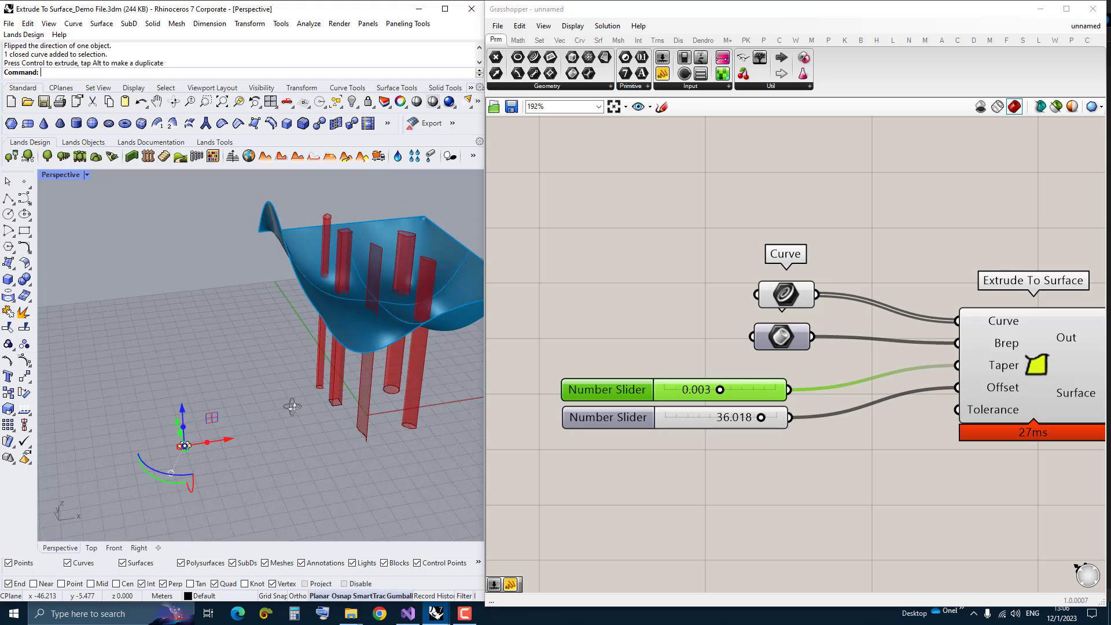
{"action": "left_click", "coordinate": [143, 413]}
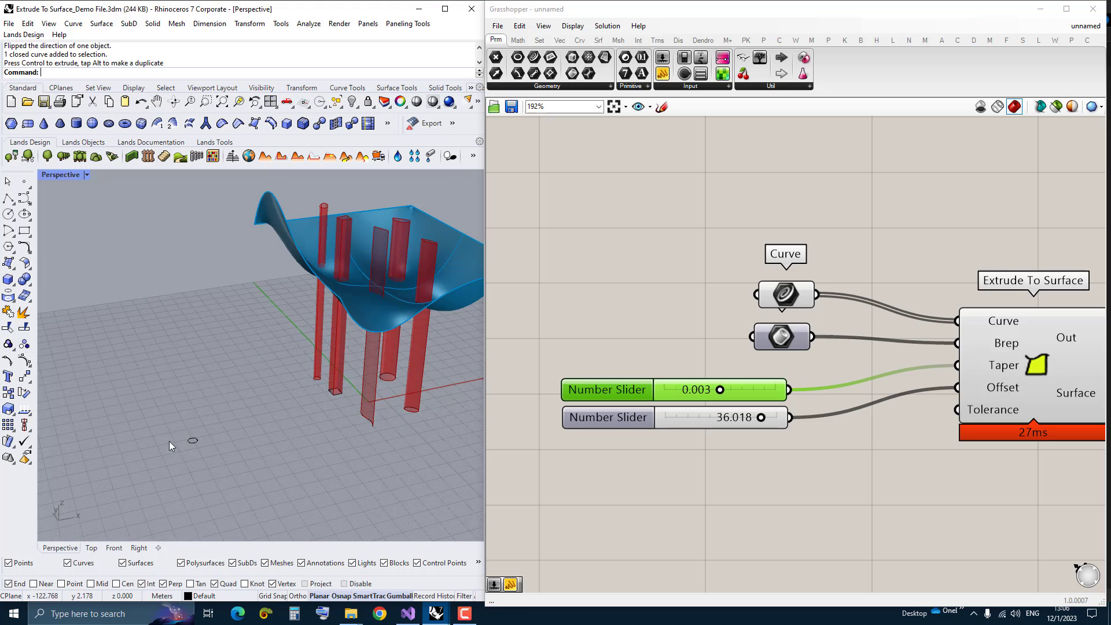
{"action": "left_click", "coordinate": [196, 446]}
{"action": "scroll", "coordinate": [131, 410], "scroll_direction": "up", "scroll_amount": 1}
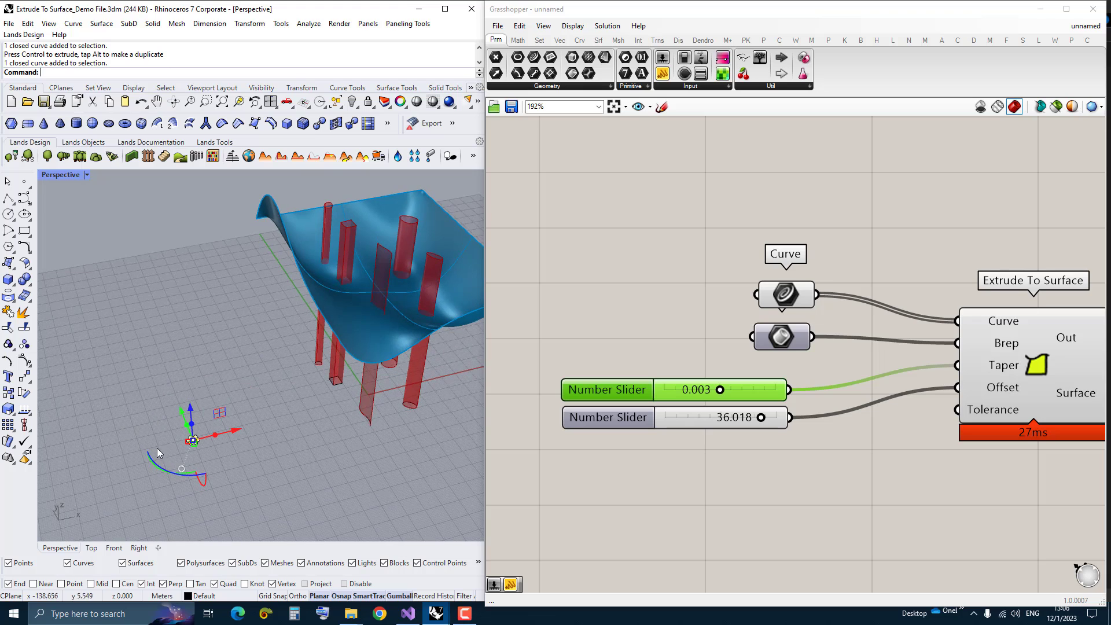
{"action": "left_click_drag", "start_coordinate": [193, 439], "coordinate": [321, 408]}
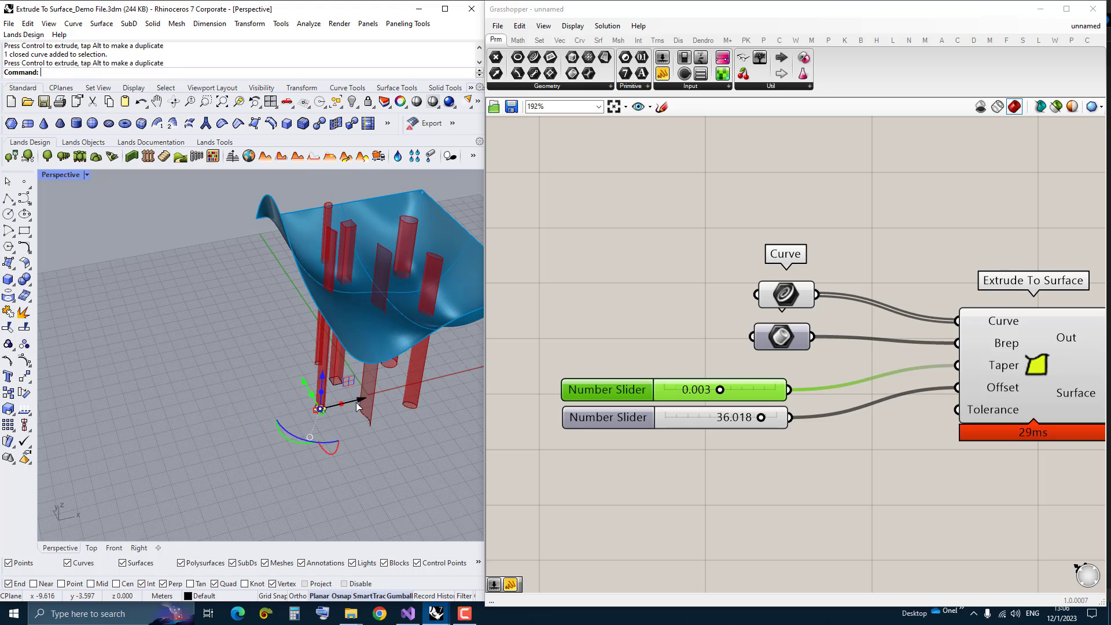
{"action": "right_click_drag", "start_coordinate": [418, 442], "coordinate": [472, 444]}
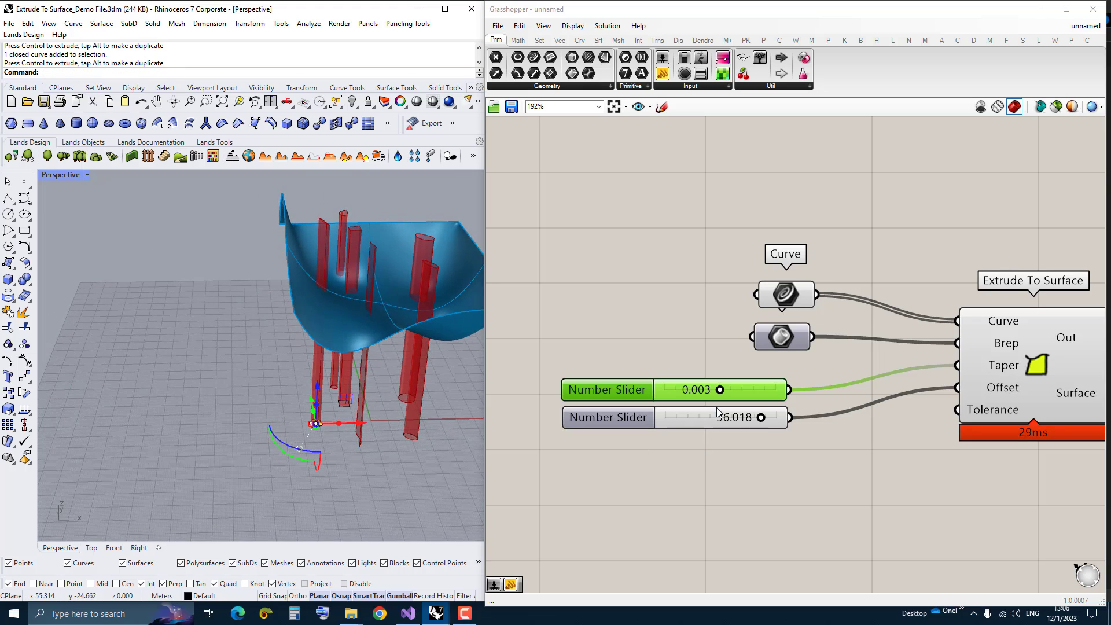
{"action": "left_click_drag", "start_coordinate": [721, 390], "coordinate": [738, 390]}
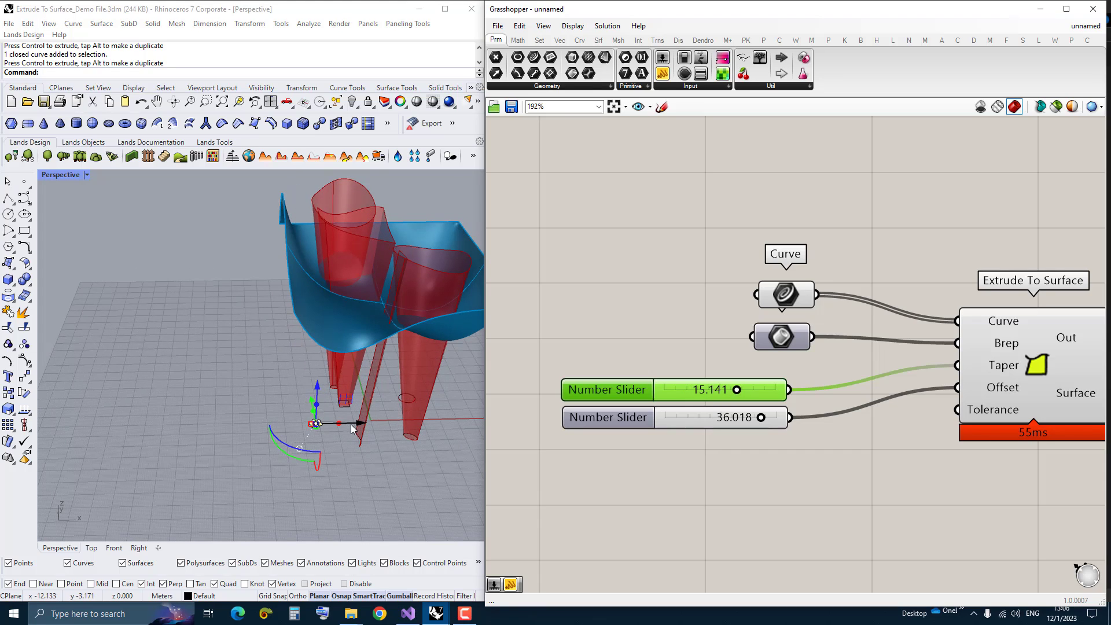
{"action": "mouse_move", "coordinate": [315, 422]}
{"action": "left_mouse_down"}
{"action": "mouse_move", "coordinate": [382, 423]}
{"action": "mouse_move", "coordinate": [349, 421]}
{"action": "left_mouse_up"}
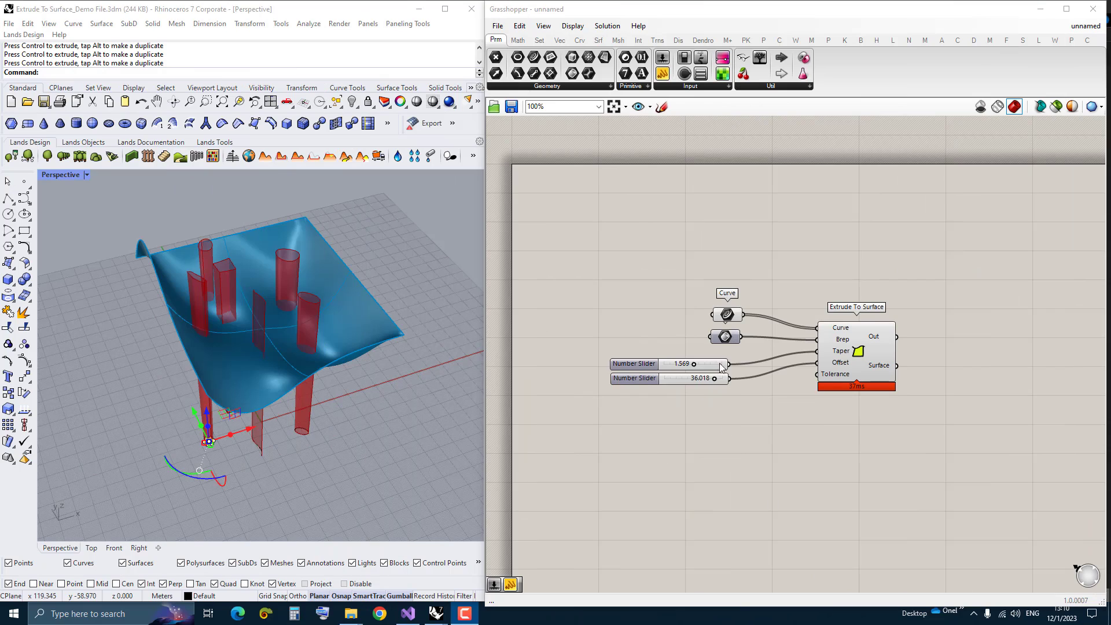
{"action": "scroll", "coordinate": [725, 371], "scroll_direction": "up", "scroll_amount": 4}
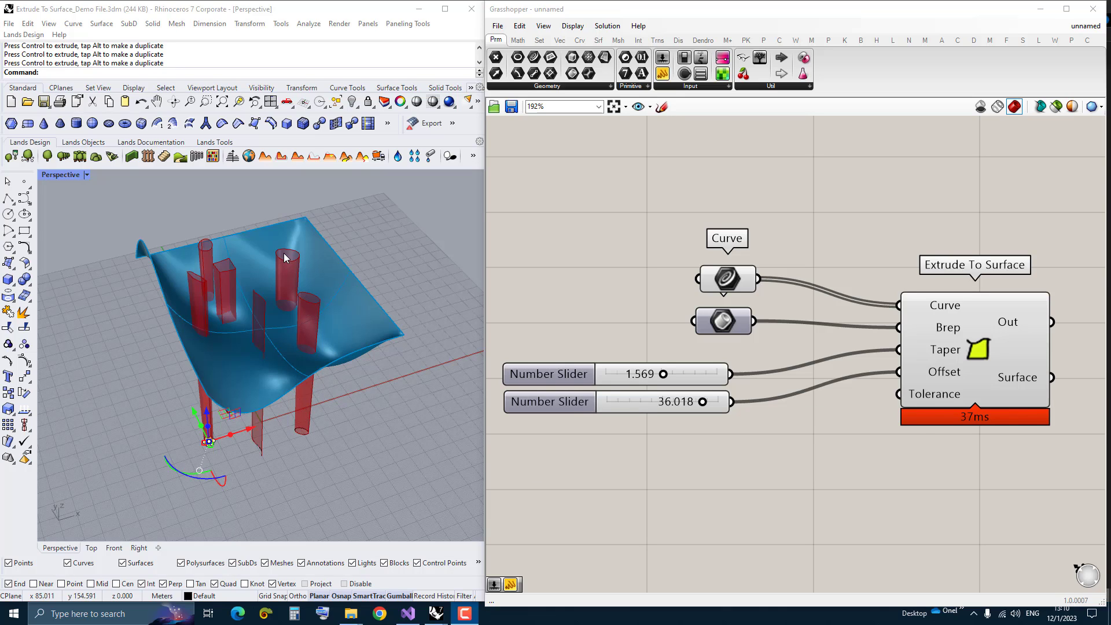
Orbit the Rhino model to a lower side angle before switching to the Plugins folder.
{"action": "mouse_move", "coordinate": [269, 317]}
{"action": "right_mouse_down"}
{"action": "mouse_move", "coordinate": [323, 313]}
{"action": "mouse_move", "coordinate": [323, 261]}
{"action": "right_mouse_up"}
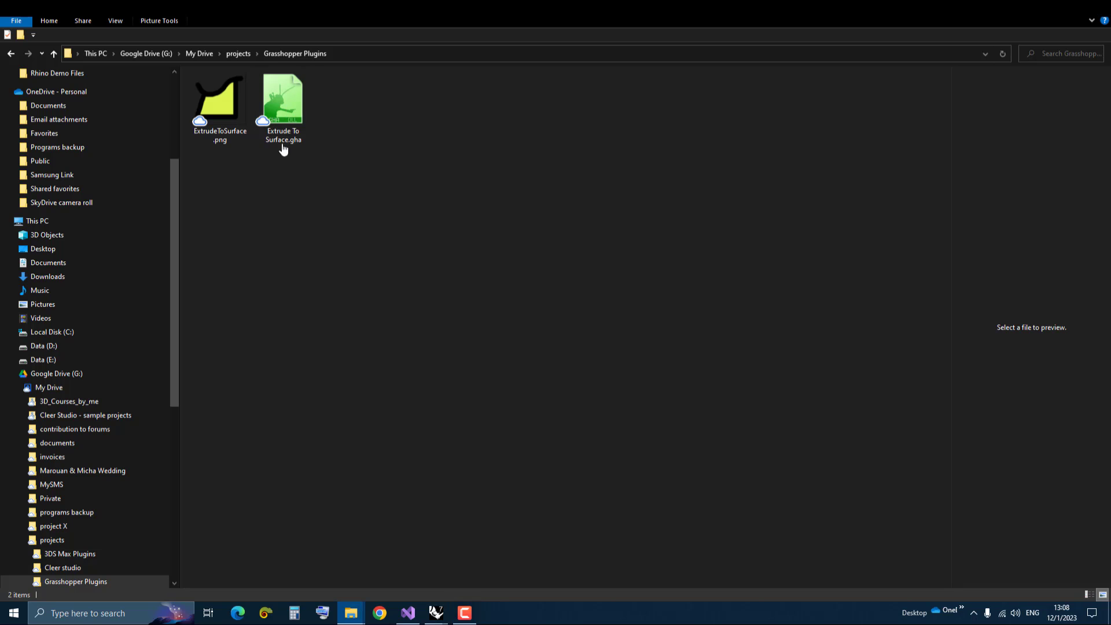
Unblock the downloaded Extrude To Surface.gha file in its Properties.
{"action": "left_click", "coordinate": [284, 139]}
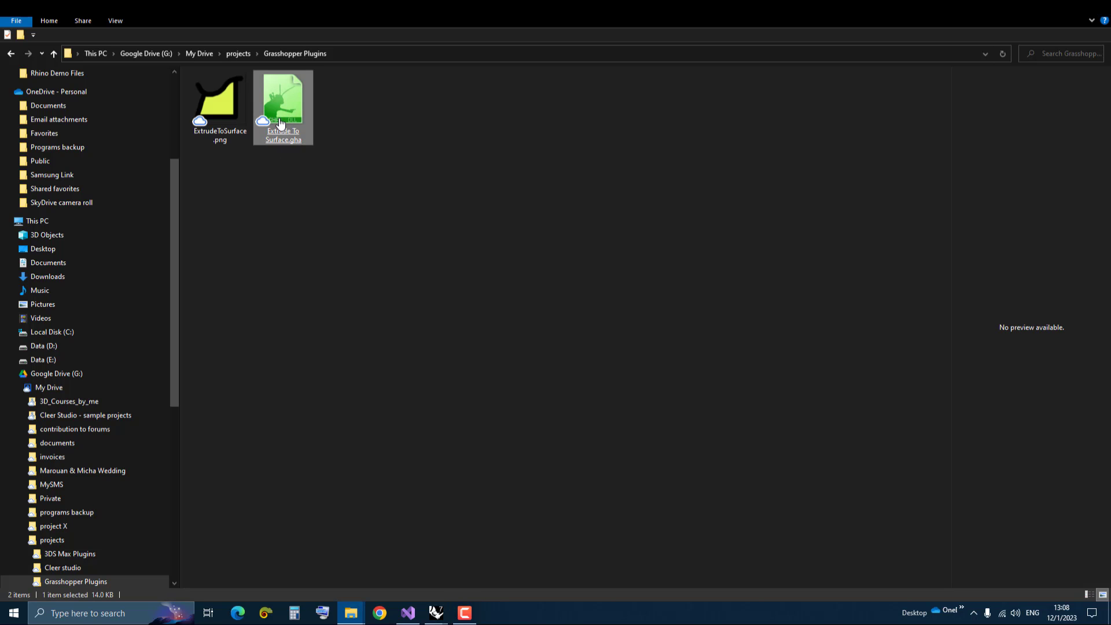
{"action": "right_click", "coordinate": [279, 118]}
{"action": "left_click", "coordinate": [314, 473]}
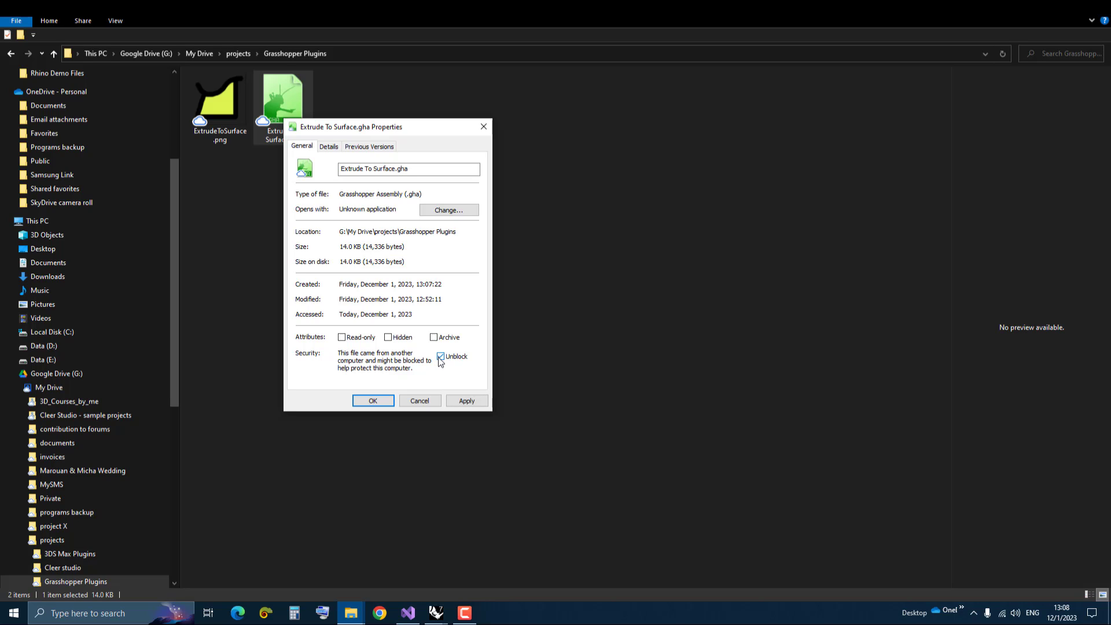
{"action": "left_click", "coordinate": [471, 403]}
{"action": "left_click", "coordinate": [371, 402]}
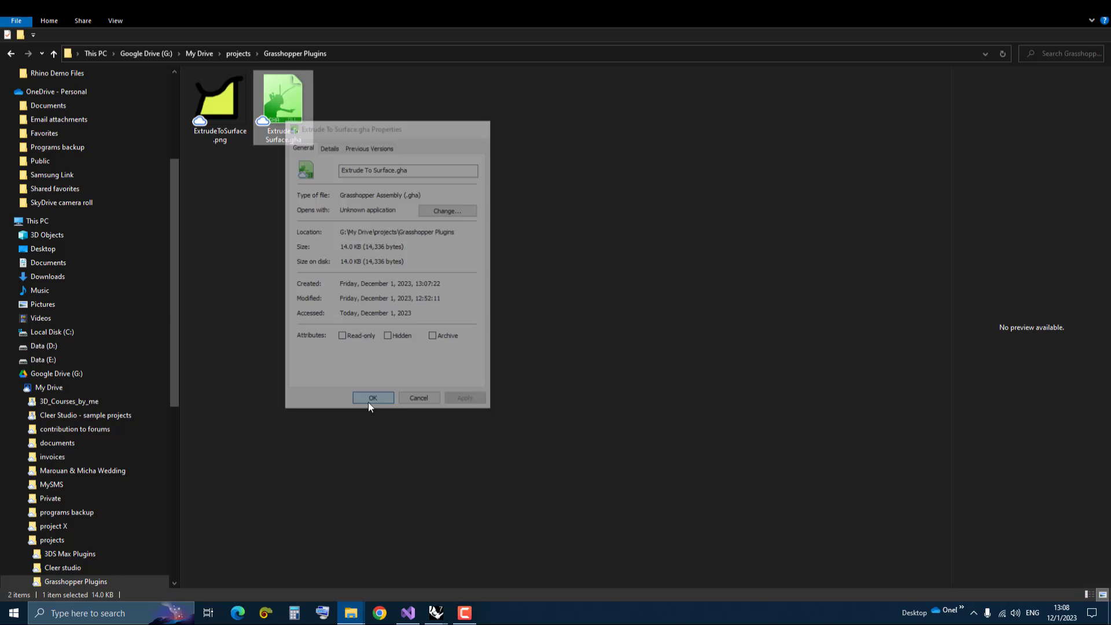
Reopen the .gha file's Properties to confirm it is unblocked.
{"action": "right_click", "coordinate": [278, 135]}
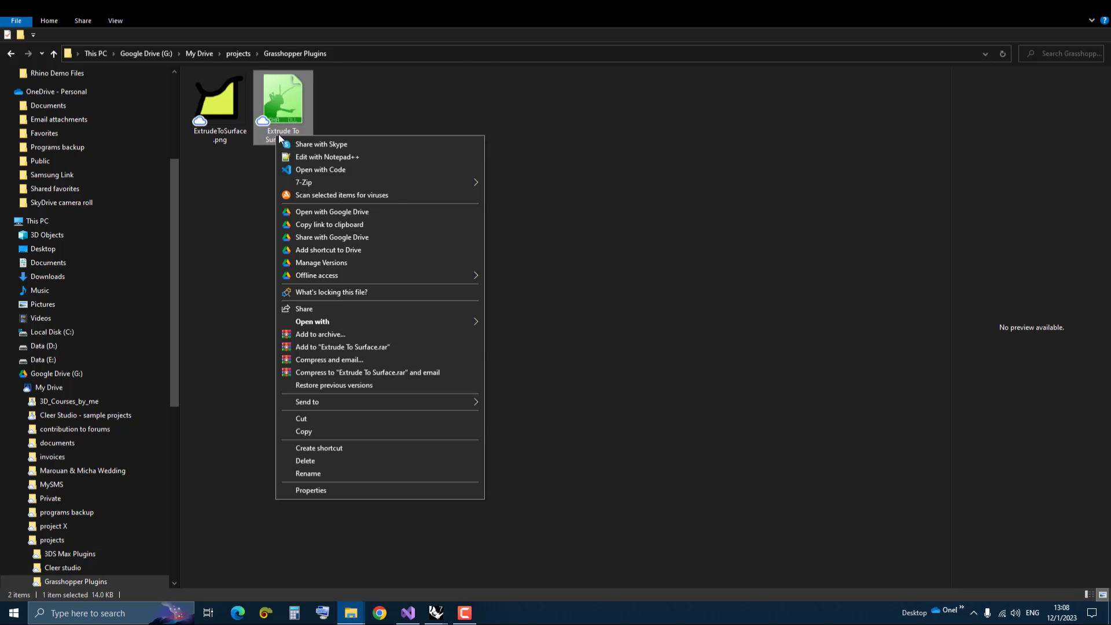
{"action": "left_click", "coordinate": [335, 492]}
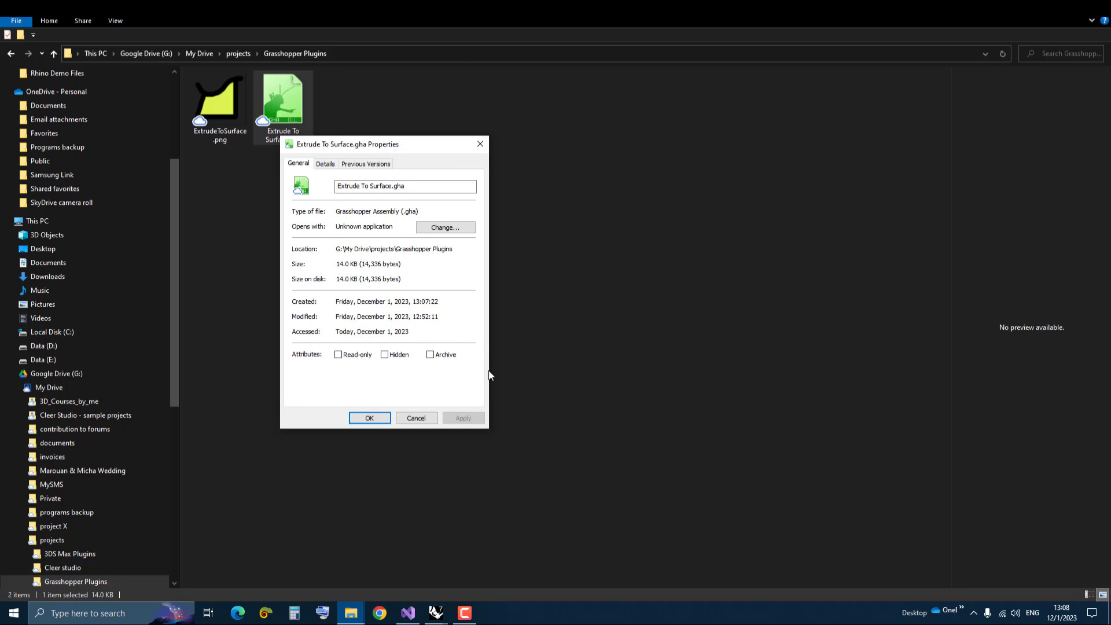
{"action": "left_click", "coordinate": [413, 417]}
Copy Extrude To Surface.gha and bring the Rhino and Grasshopper windows back in front.
{"action": "right_click", "coordinate": [286, 135]}
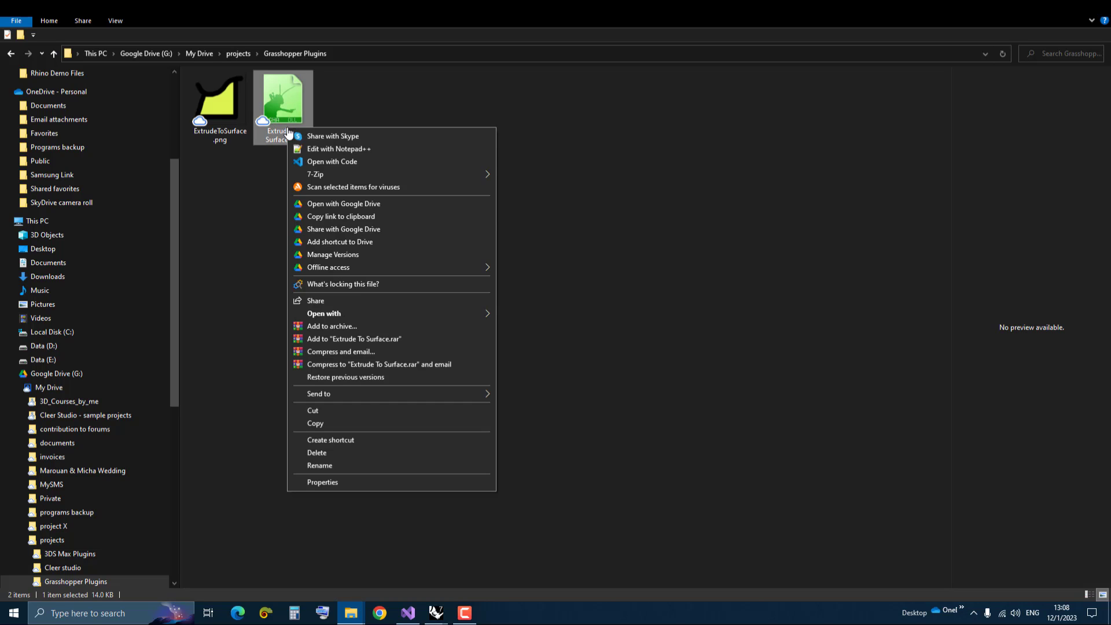
{"action": "left_click", "coordinate": [323, 423]}
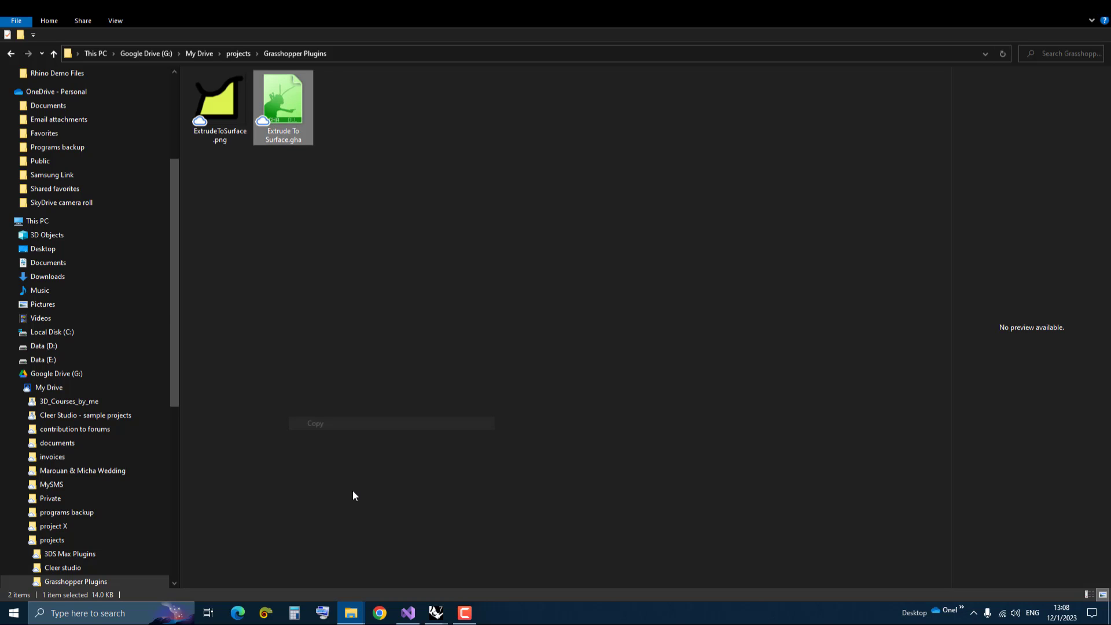
{"action": "left_click", "coordinate": [436, 613]}
{"action": "left_click", "coordinate": [466, 566]}
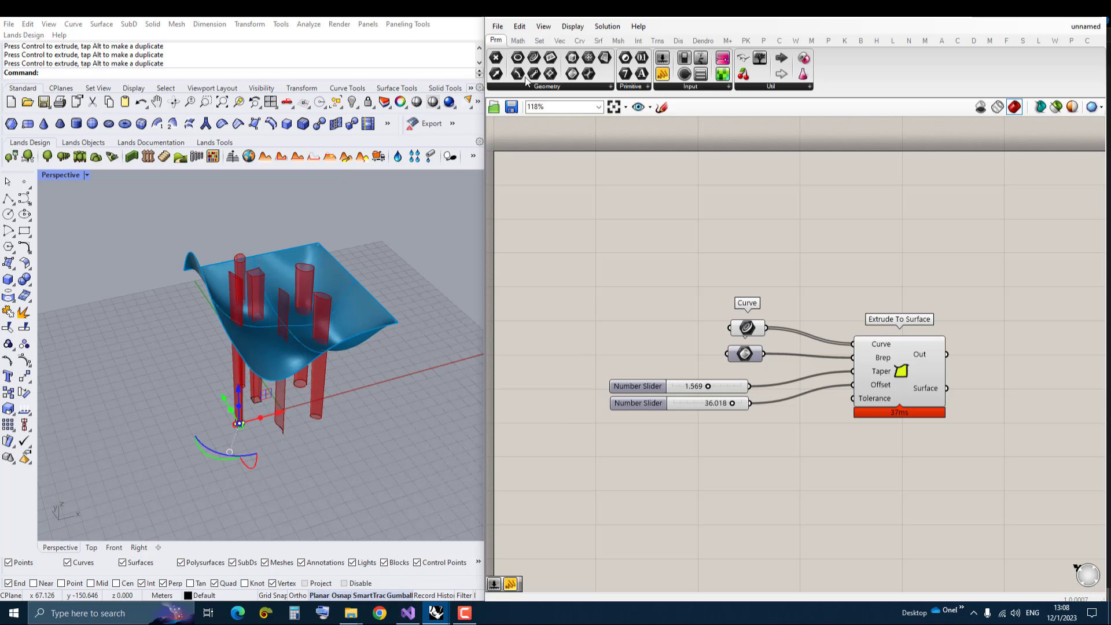
{"action": "left_click", "coordinate": [499, 26]}
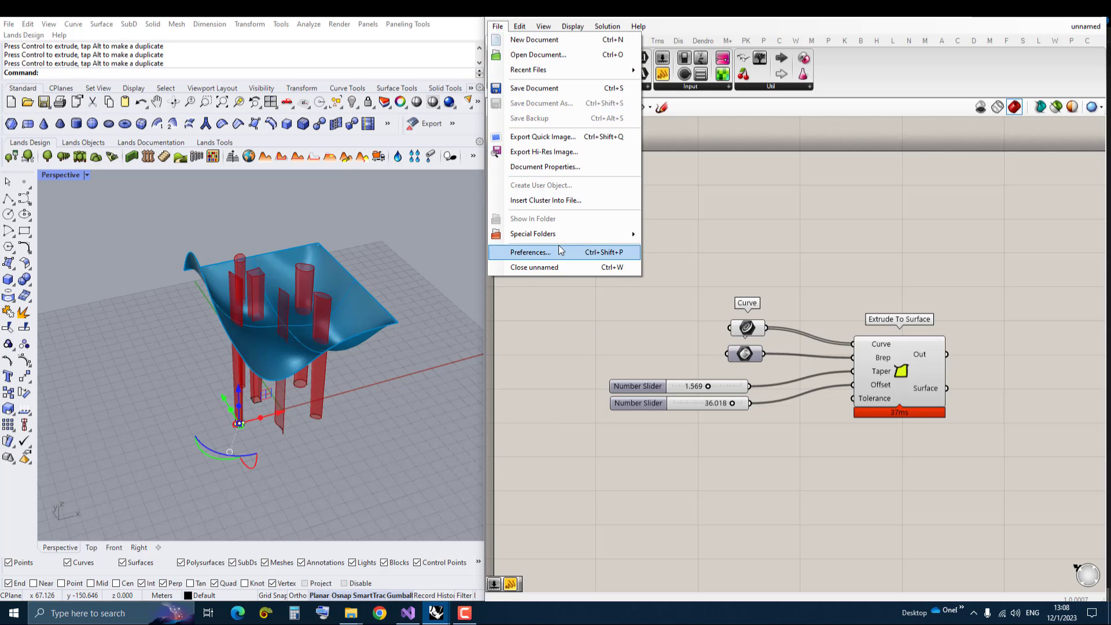
{"action": "mouse_move", "coordinate": [533, 234]}
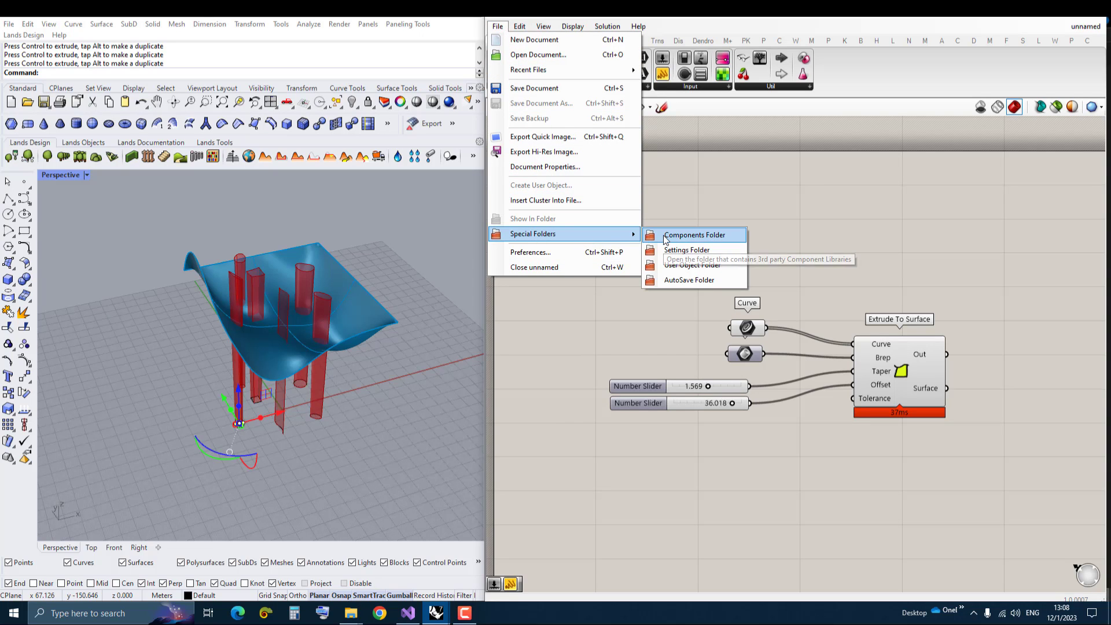
{"action": "left_click", "coordinate": [663, 236]}
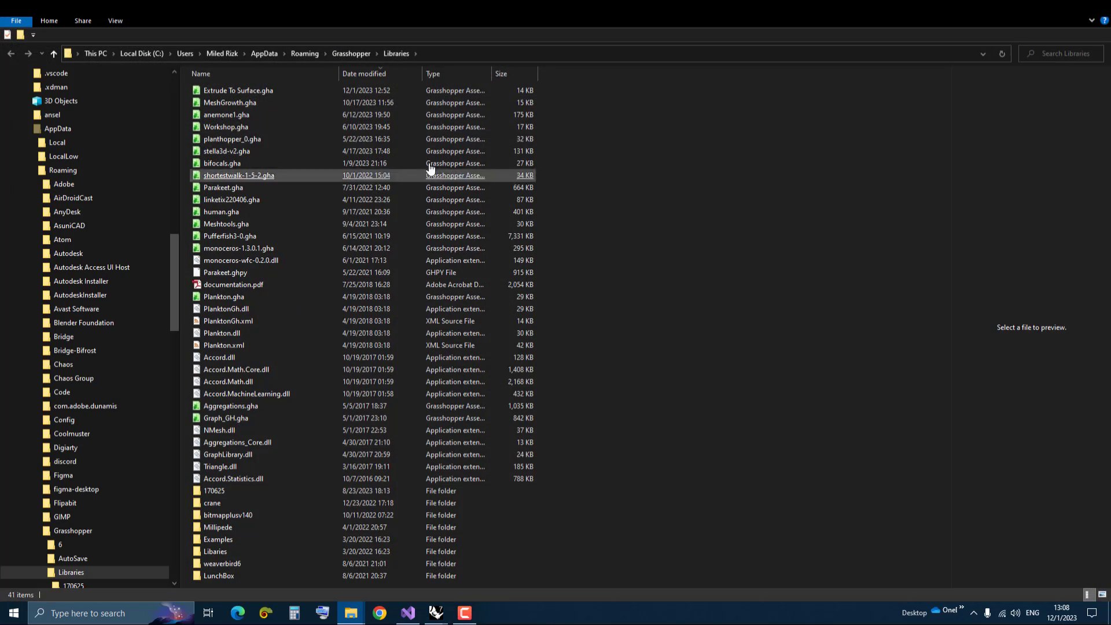
{"action": "left_click", "coordinate": [1091, 20]}
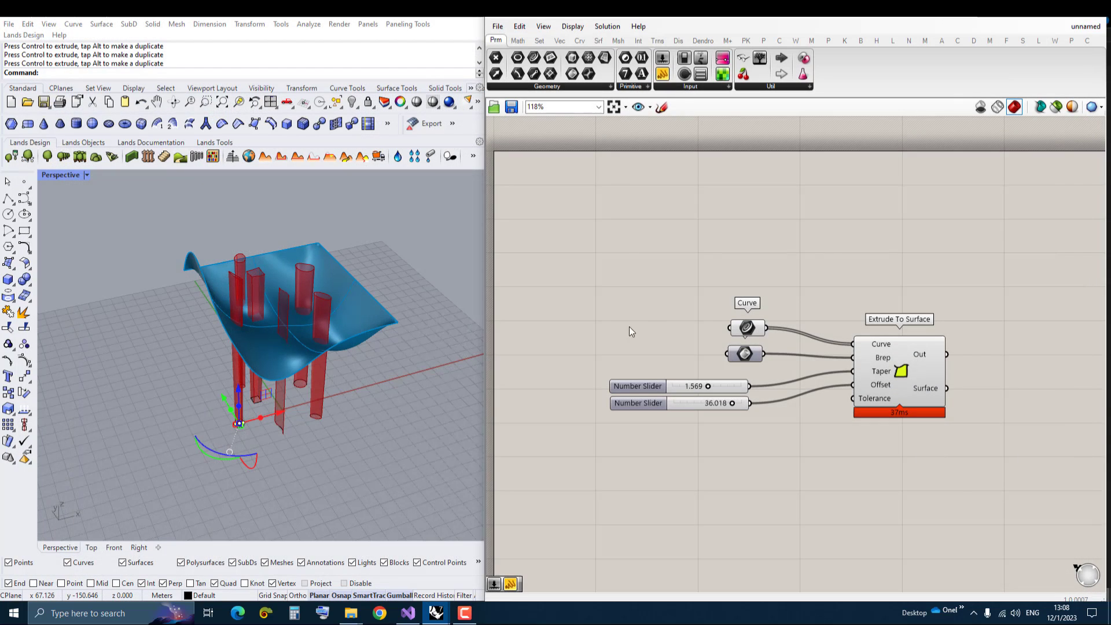
{"action": "scroll", "coordinate": [609, 253], "scroll_direction": "down", "scroll_amount": 1}
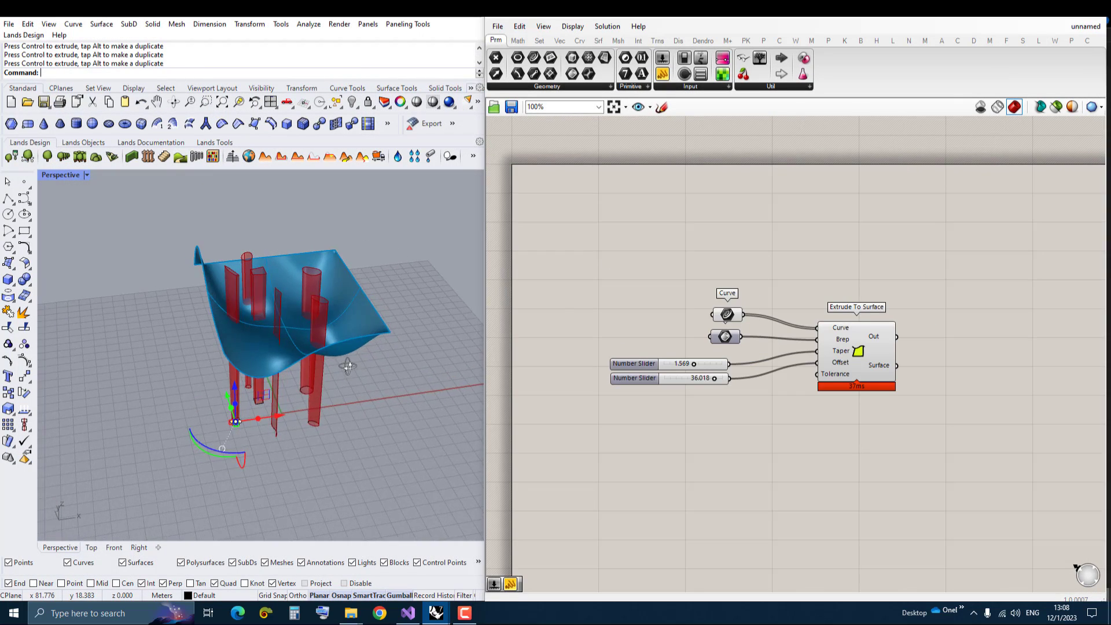
{"action": "right_click_drag", "start_coordinate": [395, 363], "coordinate": [367, 359]}
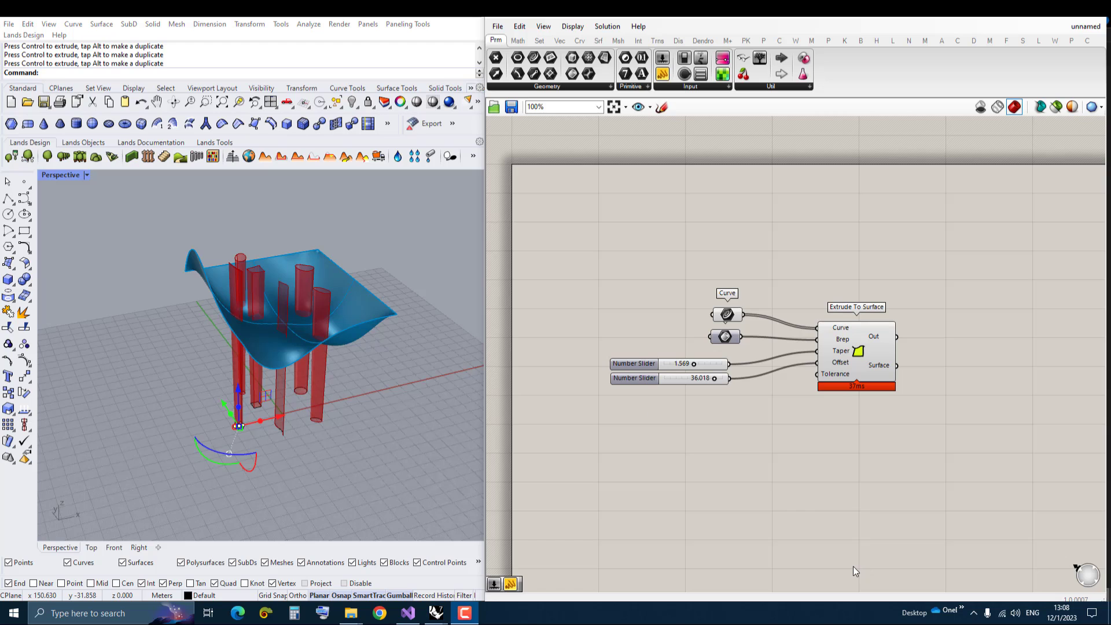
{"action": "mouse_move", "coordinate": [383, 404]}
{"action": "right_mouse_down"}
{"action": "mouse_move", "coordinate": [378, 324]}
{"action": "mouse_move", "coordinate": [317, 333]}
{"action": "mouse_move", "coordinate": [328, 368]}
{"action": "mouse_move", "coordinate": [342, 358]}
{"action": "right_mouse_up"}
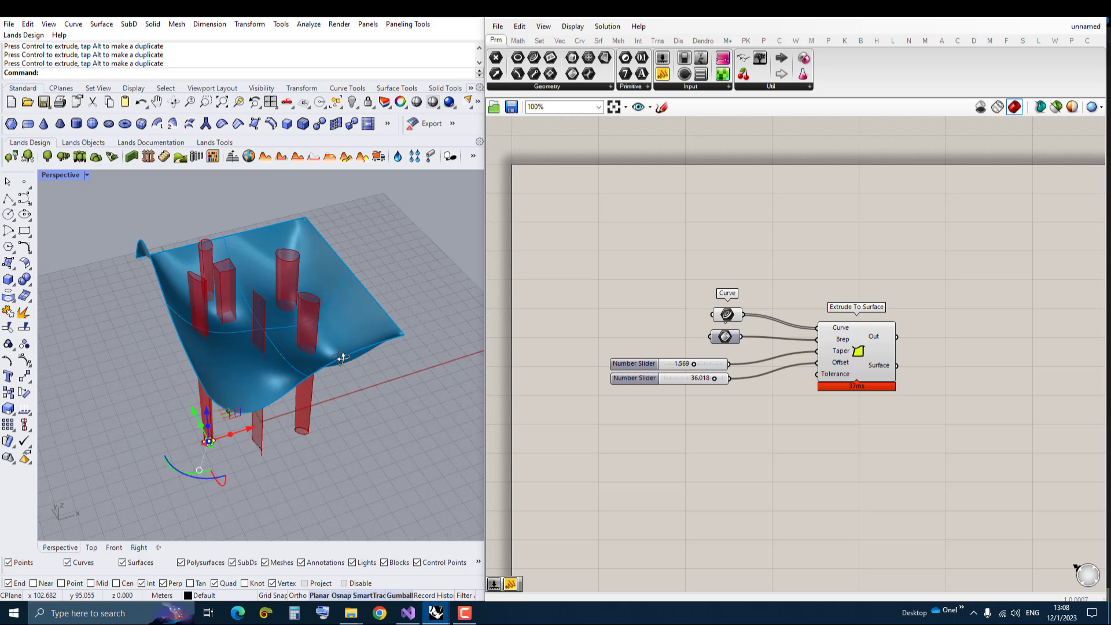